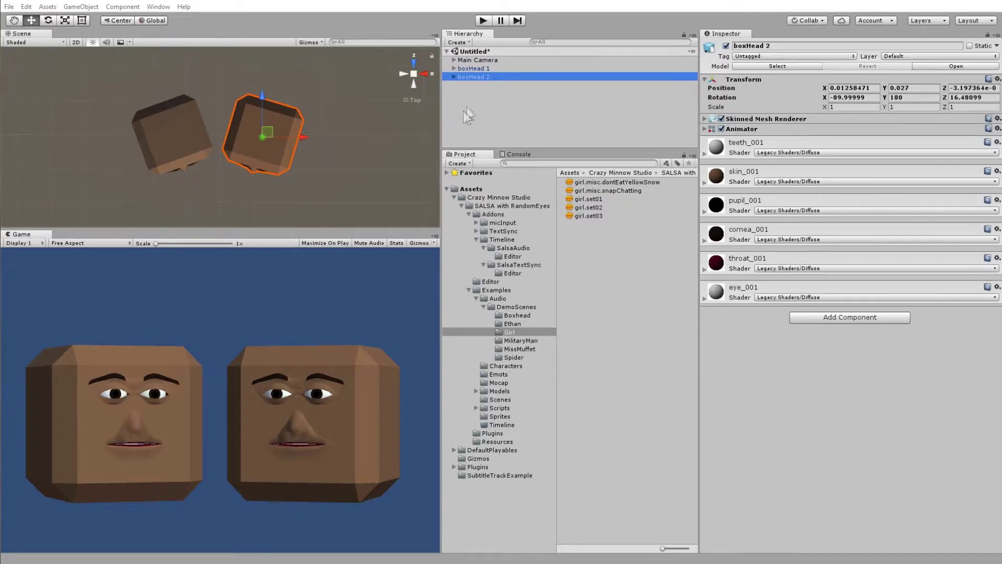
Select boxHead 2 and add the Salsa3D lip-sync component from Crazy Minnow Studio.
left_click(474, 68)
left_click(475, 75)
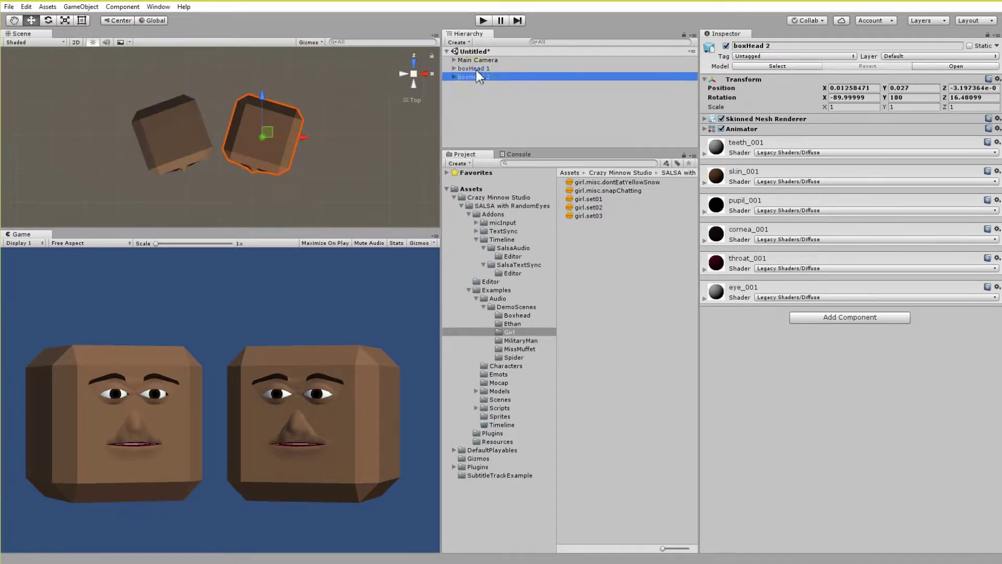
left_click(477, 69)
left_click(475, 77)
left_click(123, 7)
mouse_move(71, 171)
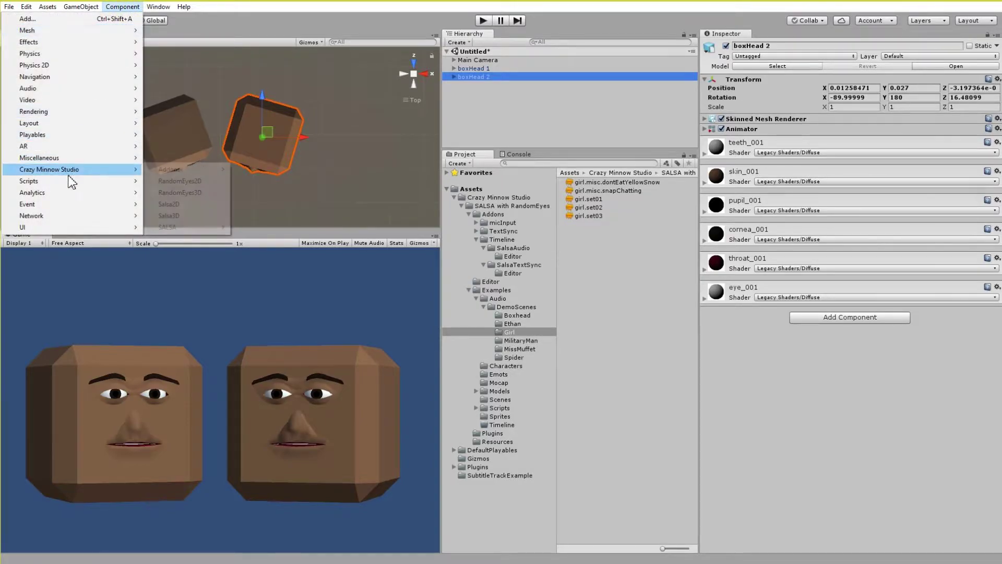
left_click(169, 215)
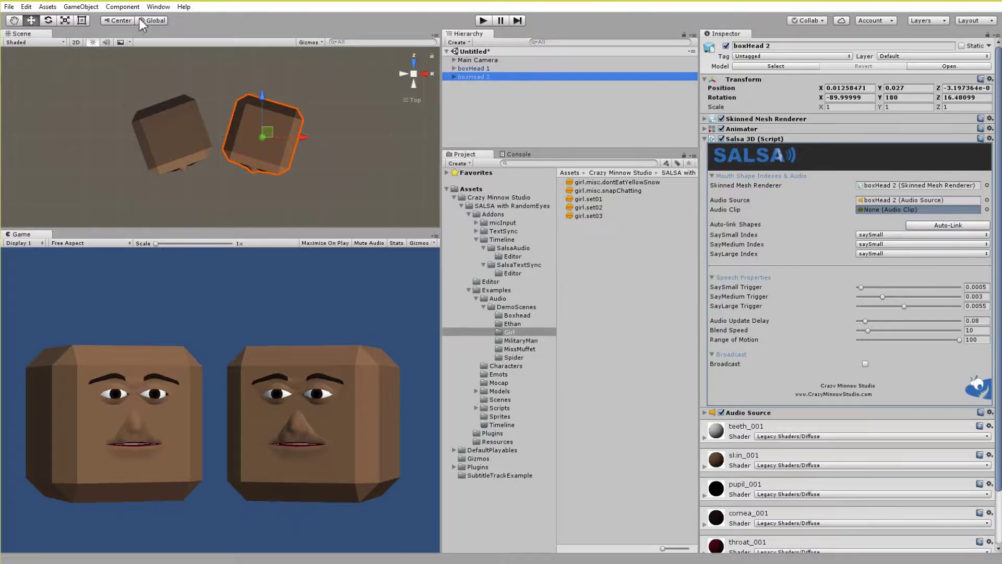
Add RandomEyes3D to boxHead 2 and Auto-Link the mouth shapes to SALSA.
left_click(123, 6)
mouse_move(99, 170)
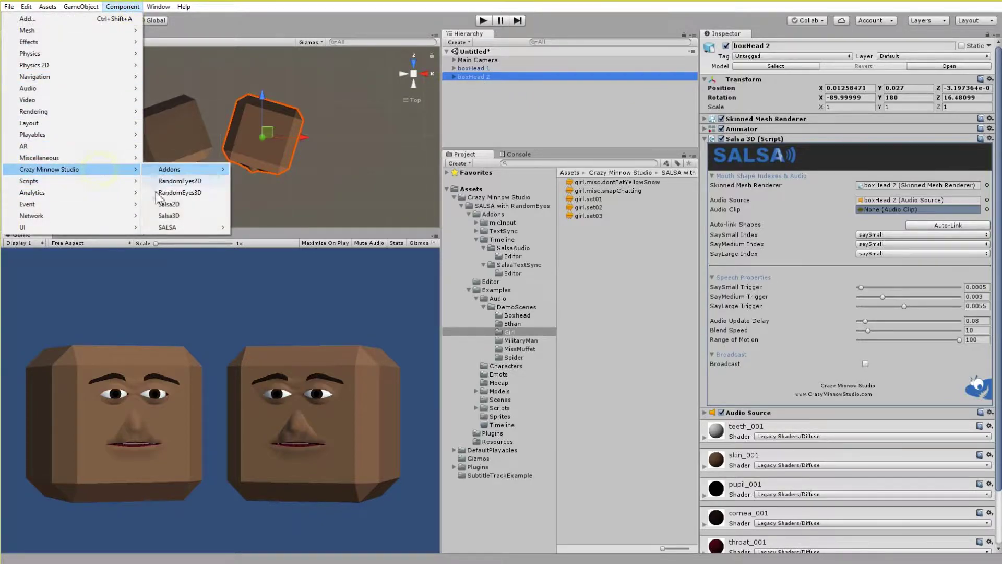
left_click(180, 193)
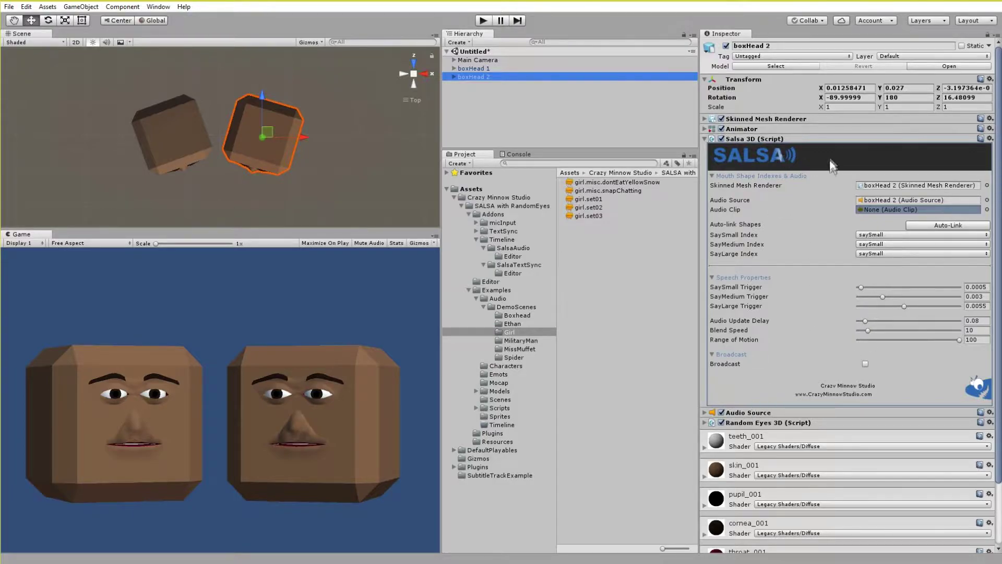
left_click(745, 413)
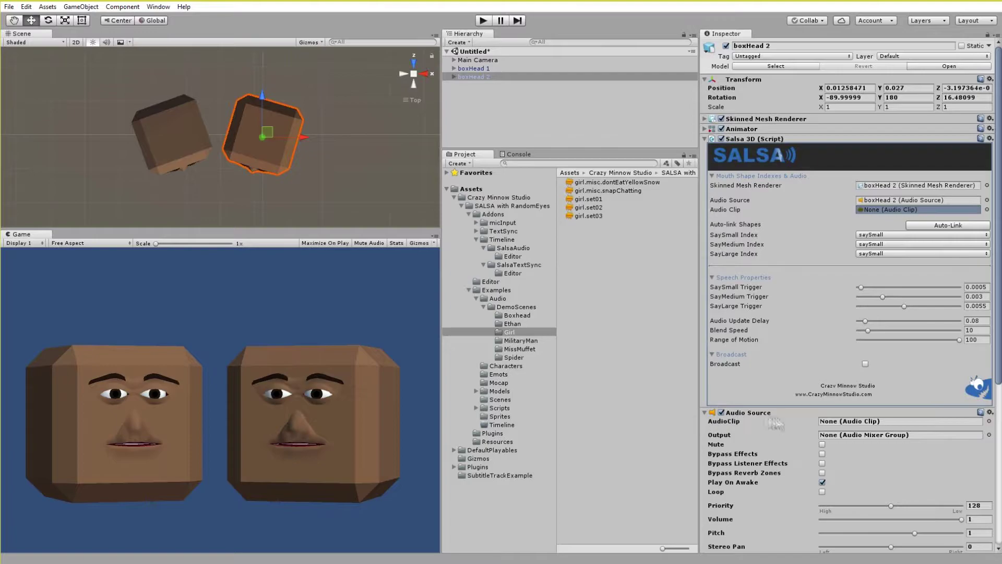
left_click(942, 226)
Turn off Play On Awake on the Audio Source and collapse the component panels.
scroll(768, 262, "down", 8)
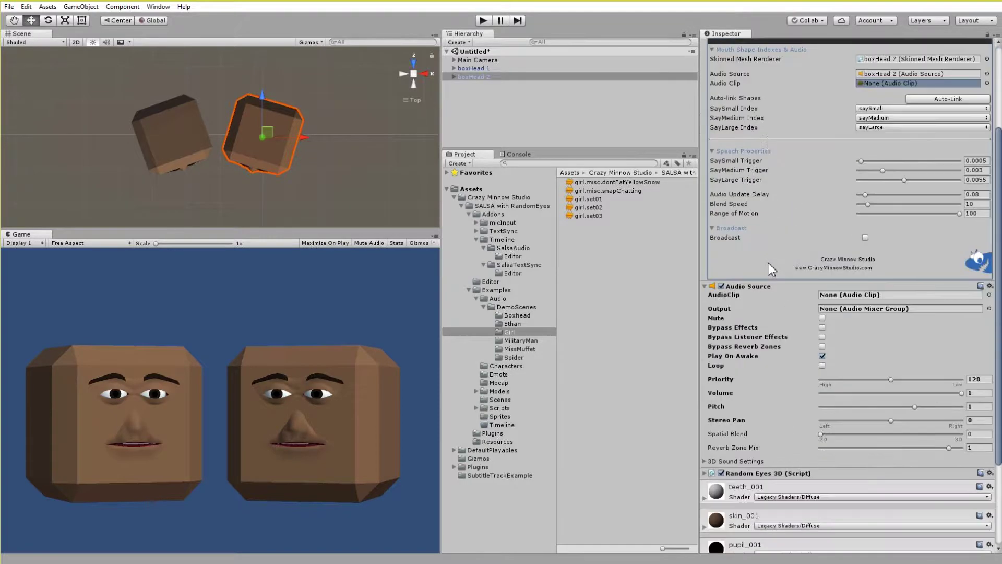
left_click(704, 350)
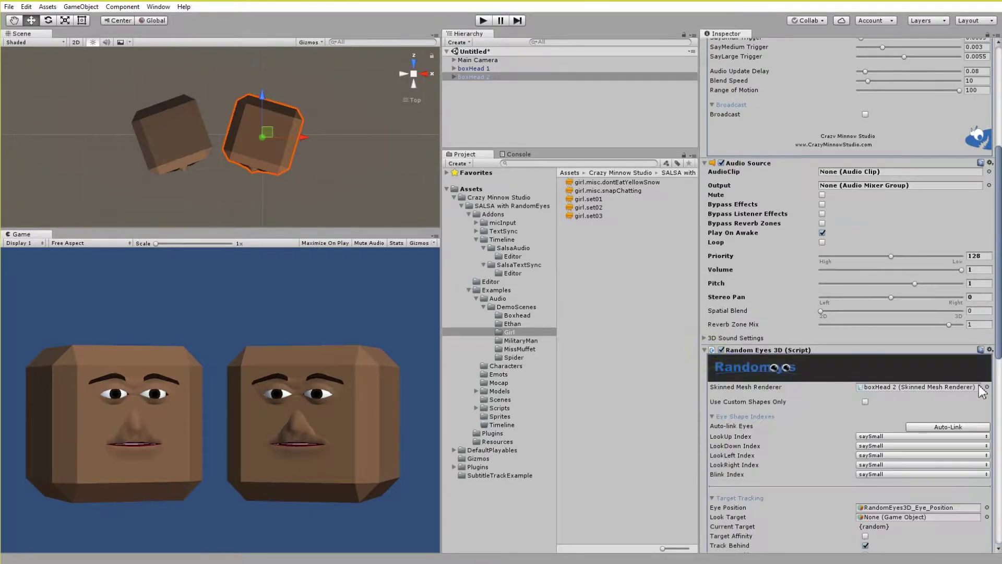
scroll(764, 291, "up", 3)
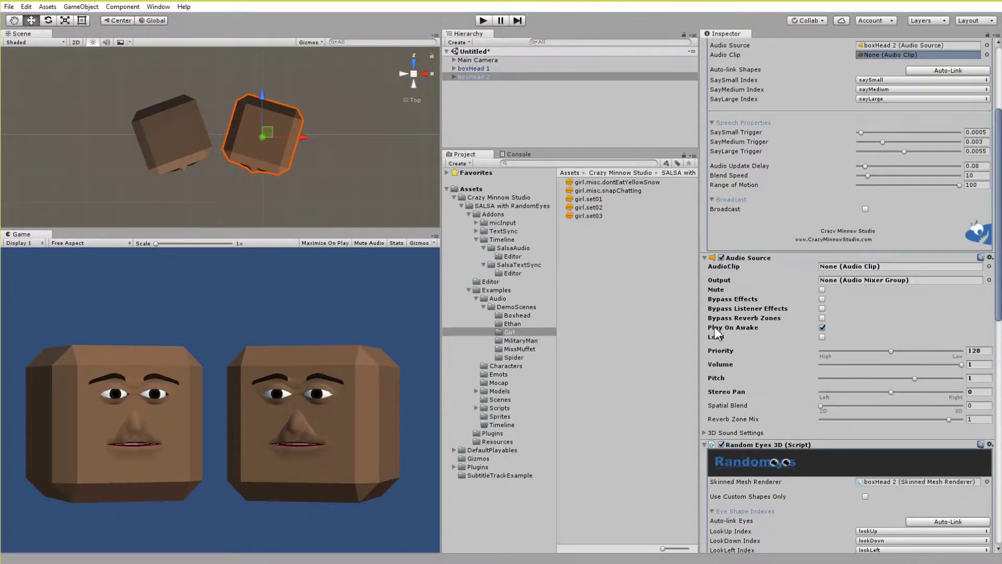
left_click(822, 327)
left_click(705, 258)
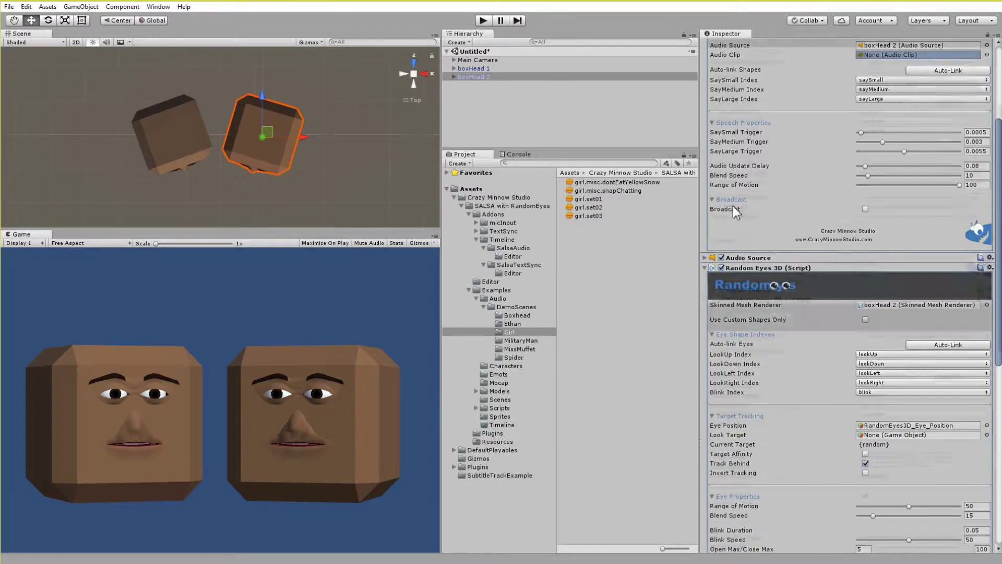
scroll(710, 427, "up", 5)
left_click(705, 422)
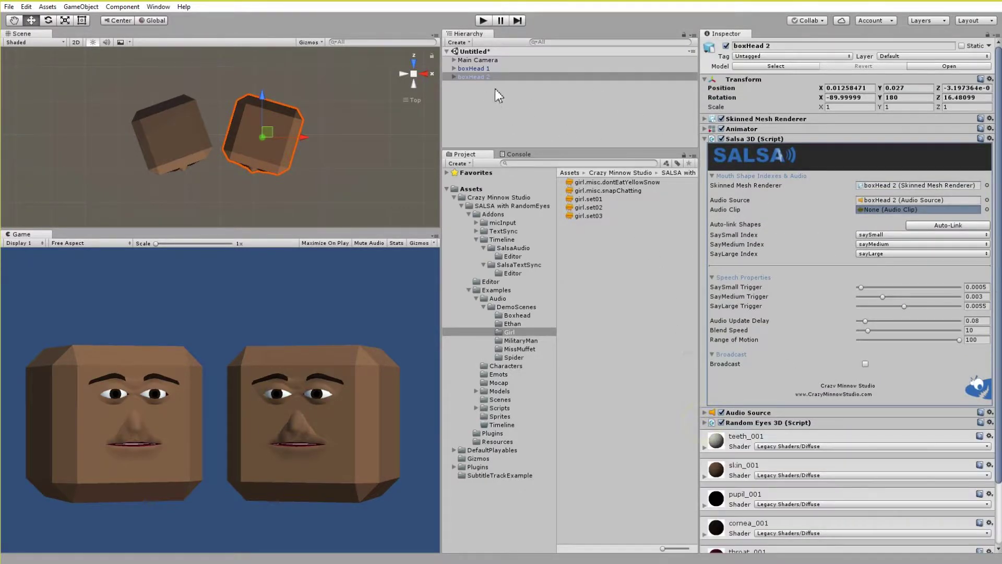
Select boxHead 1 and add the Salsa3D and RandomEyes3D components.
left_click(470, 68)
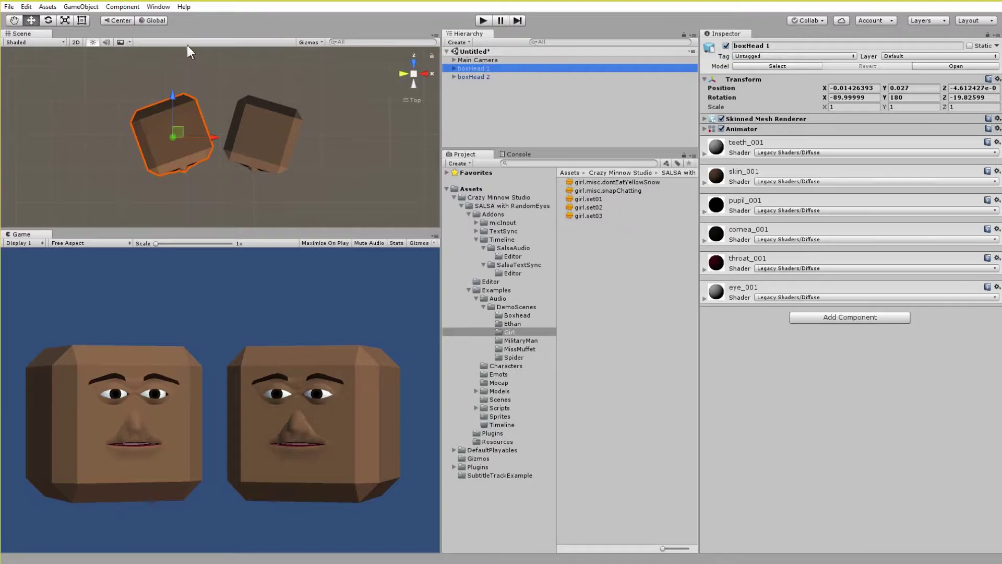
left_click(126, 7)
mouse_move(107, 171)
left_click(177, 216)
left_click(122, 7)
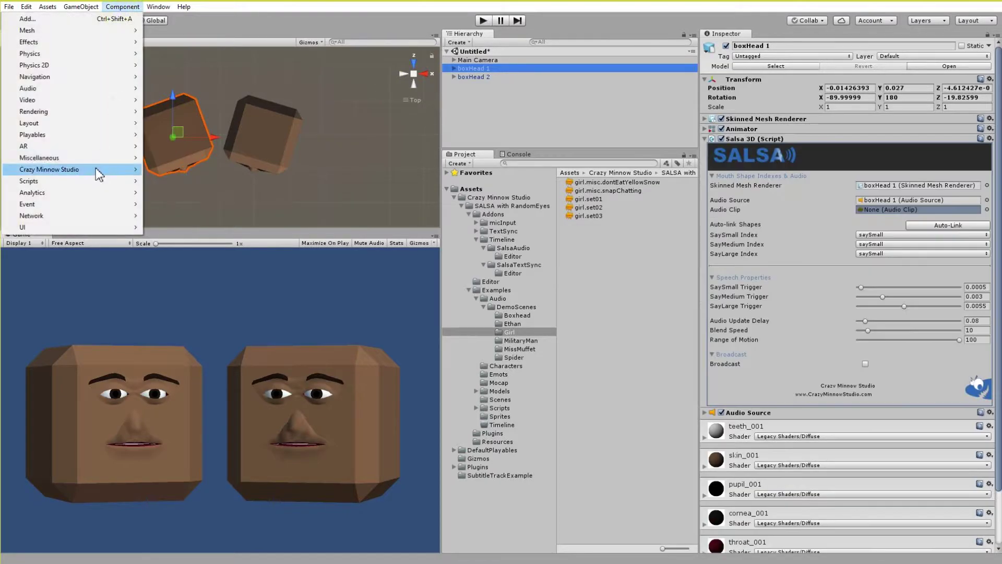
left_click(177, 184)
Auto-Link boxHead 1's mouth and eye shapes, disable Play On Awake, then deselect.
left_click(704, 412)
scroll(764, 453, "down", 3)
left_click(940, 169)
scroll(940, 169, "down", 6)
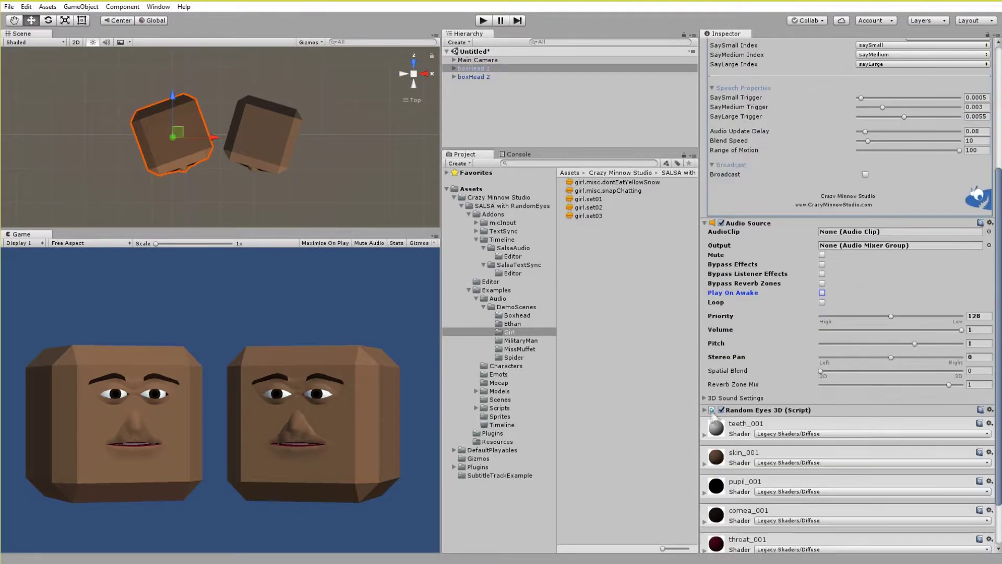
left_click(705, 410)
left_click(948, 487)
scroll(951, 493, "up", 10)
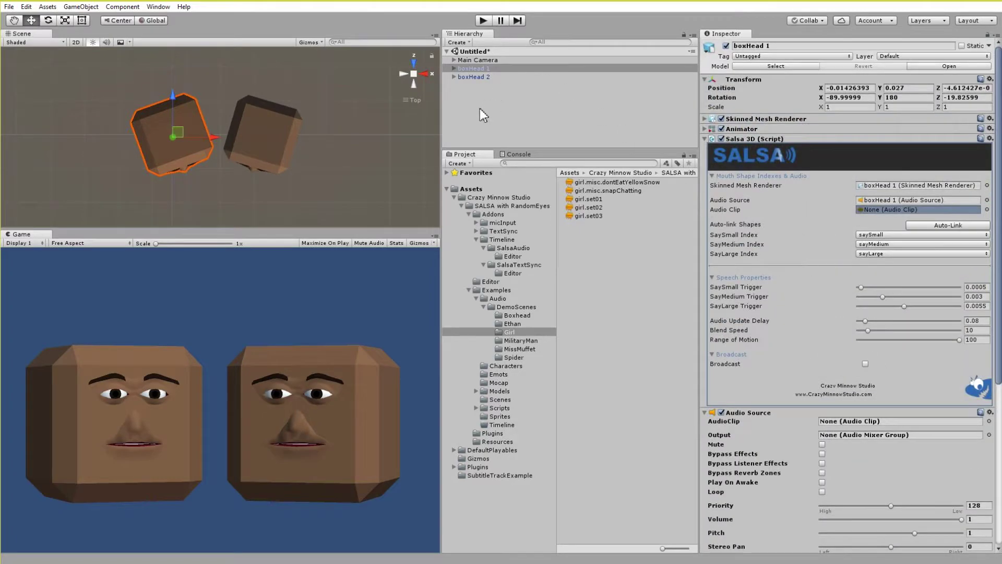
left_click(480, 108)
Create an empty object named 'timeline' and move it above boxHead 1.
right_click(460, 103)
left_click(496, 194)
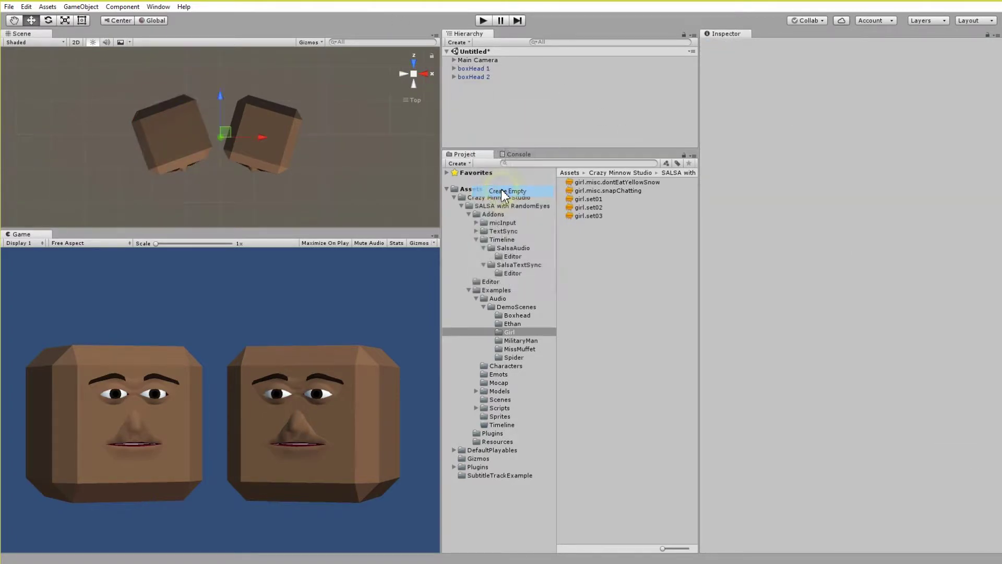
key("F2")
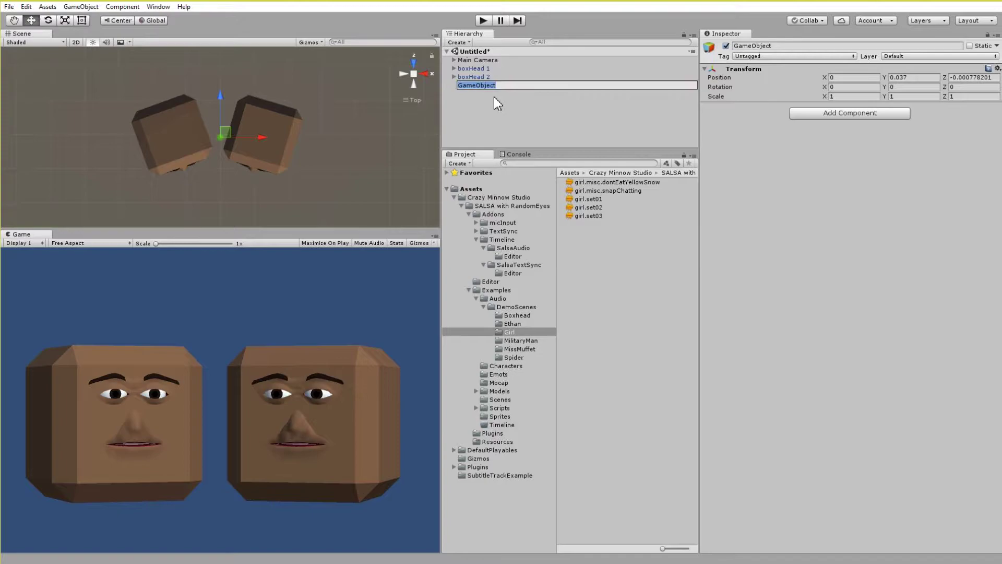
type("timeline")
key("Return")
left_click_drag(484, 86, 481, 66)
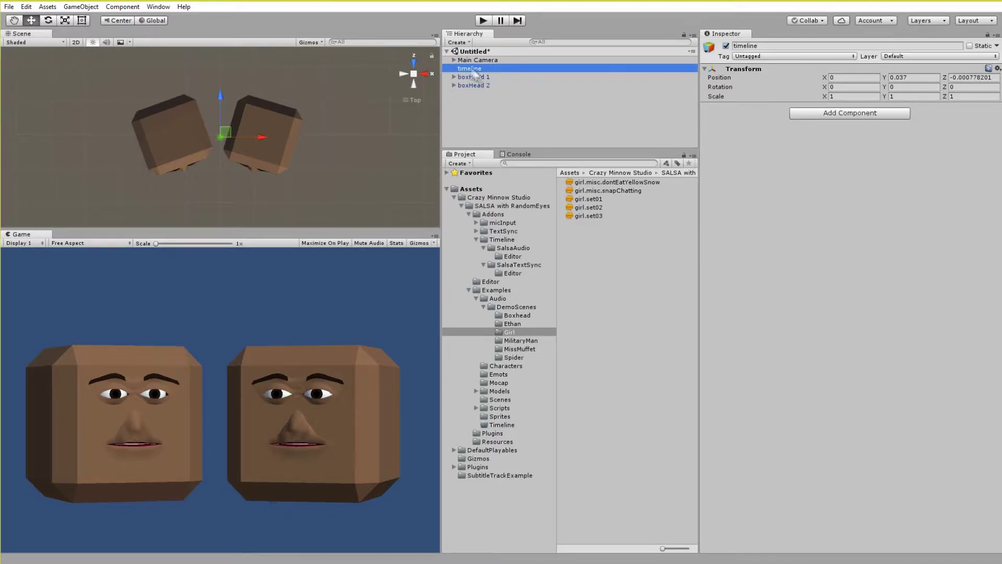
Open the Timeline window and create a timeline asset in the Examples/Timeline folder.
left_click(158, 6)
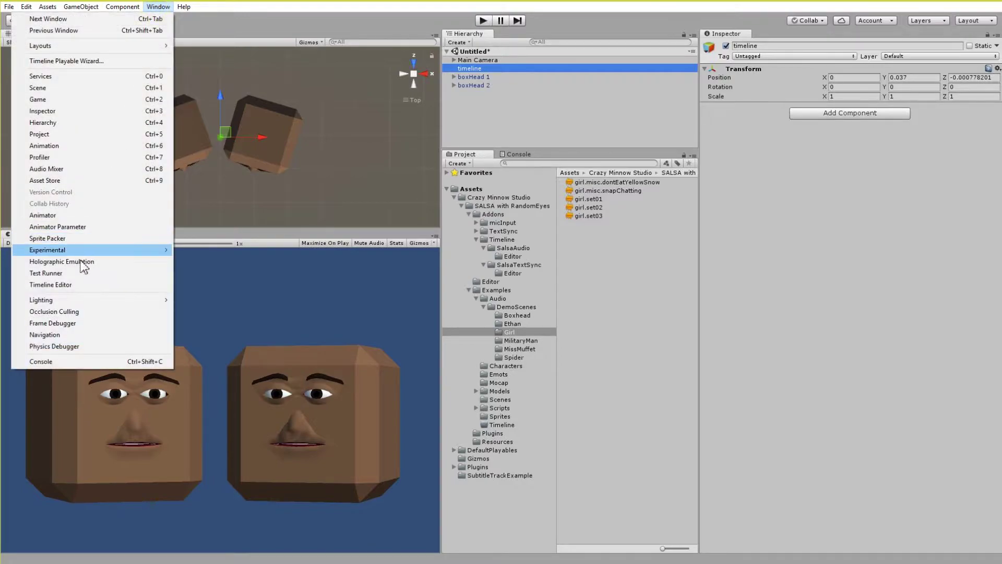
left_click(67, 285)
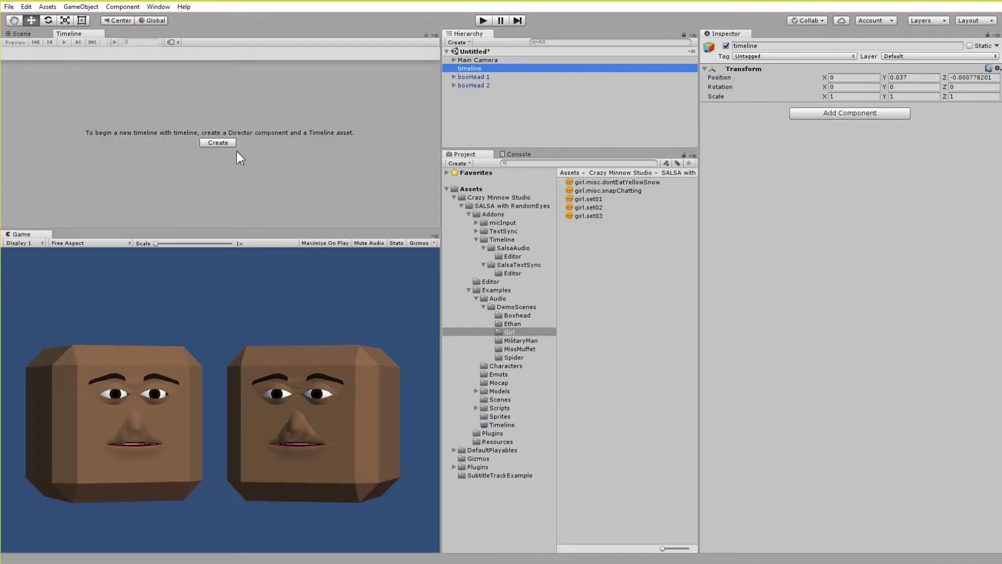
left_click(218, 143)
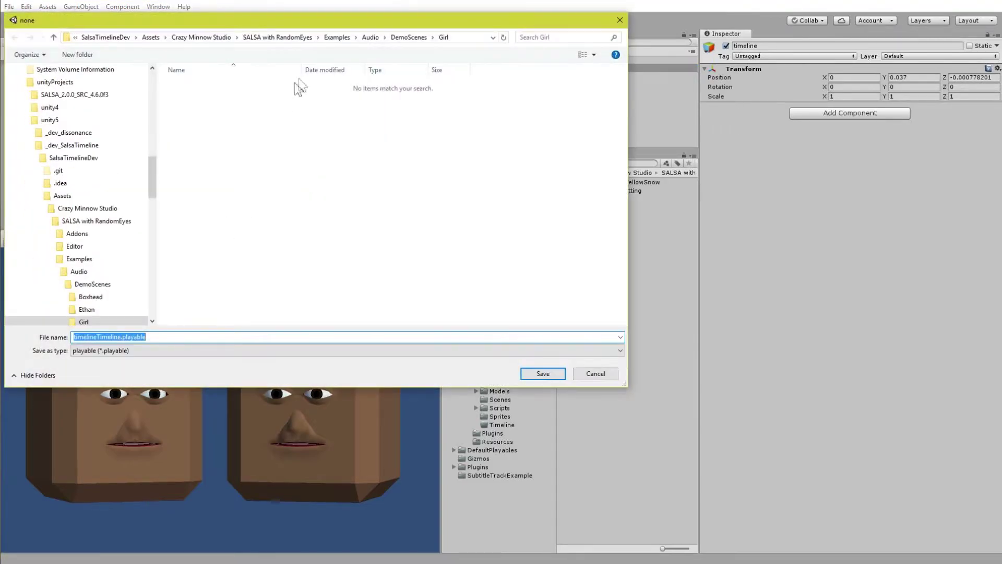
left_click(334, 37)
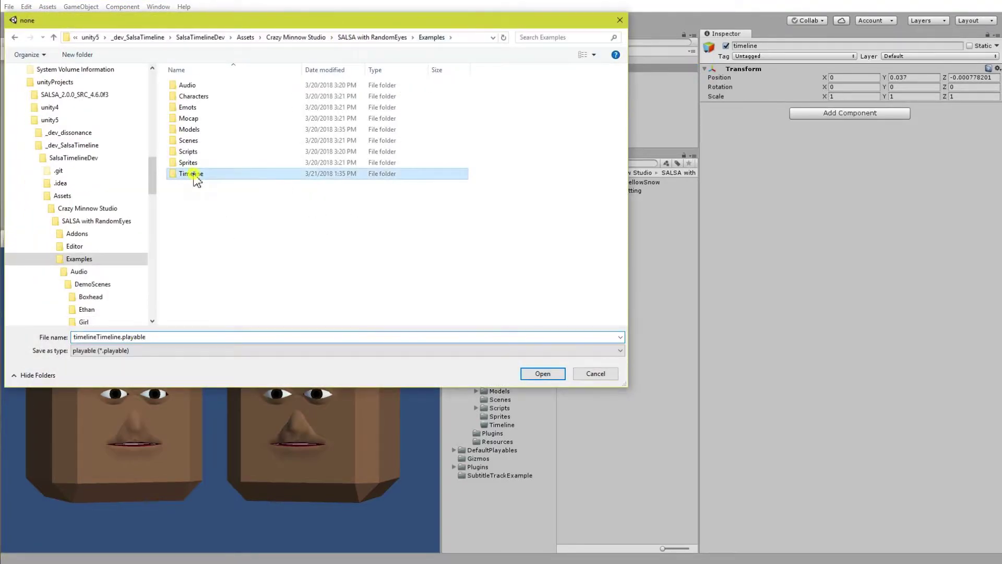
double_click(258, 178)
Save timelineTimeline and delete the default animation track.
left_click(542, 374)
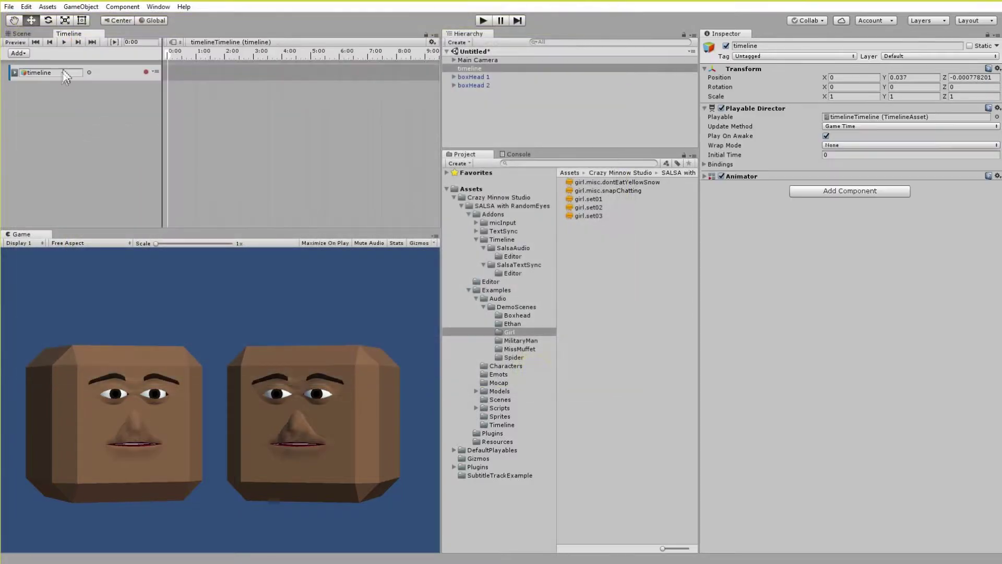
right_click(111, 72)
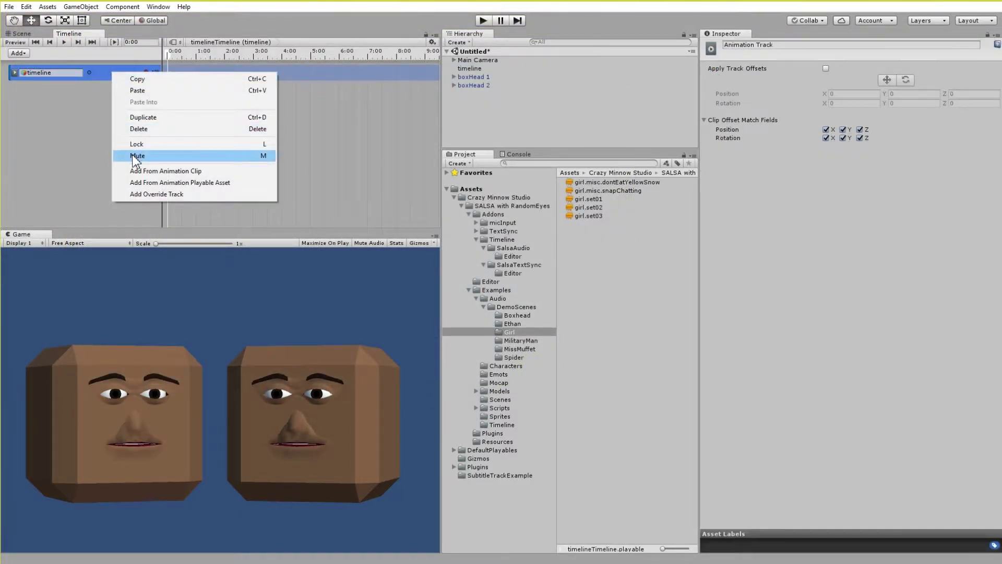
left_click(139, 129)
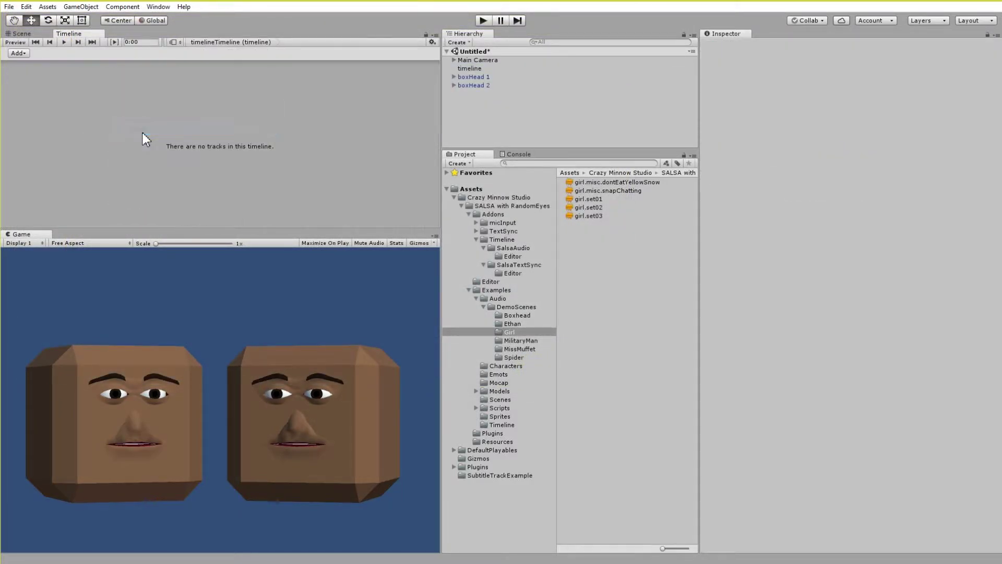
Add a Salsa Audio Track and bind boxHead 1 to it.
right_click(150, 107)
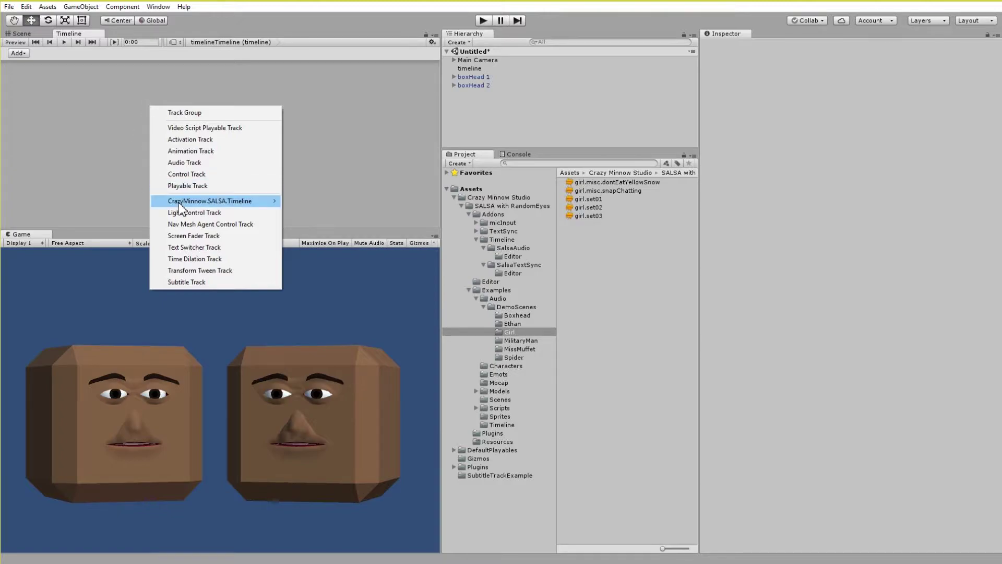
mouse_move(179, 205)
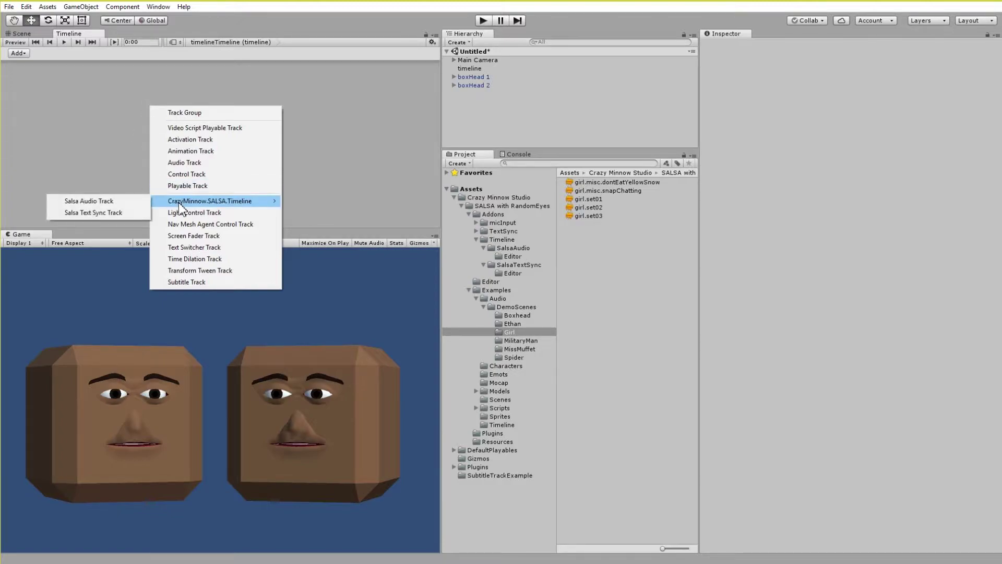
left_click(90, 201)
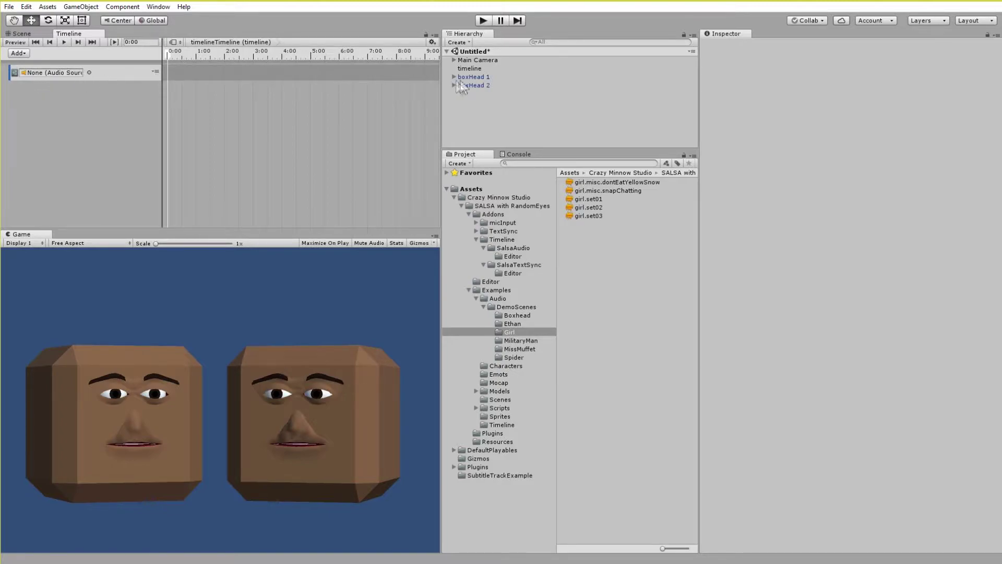
left_click_drag(480, 84, 83, 83)
Add a first Salsa audio clip holding girl.set02 near the track start.
left_click(283, 71)
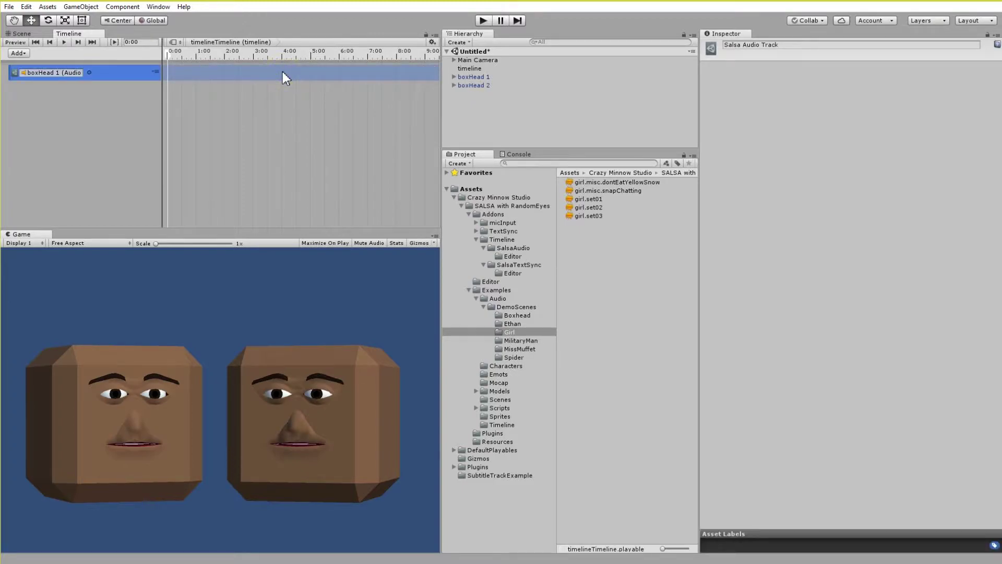
right_click(283, 71)
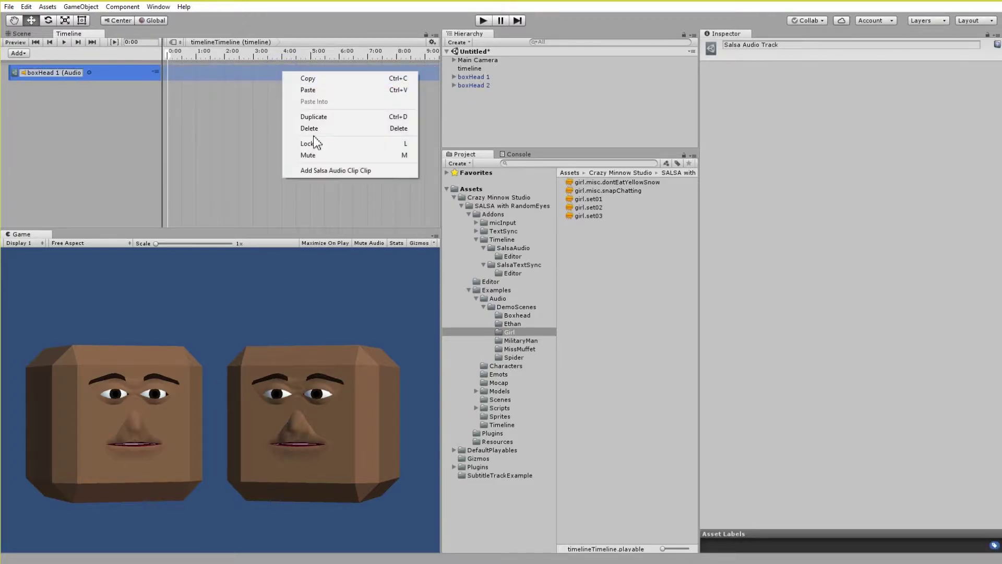
left_click(358, 172)
left_click_drag(251, 76, 264, 79)
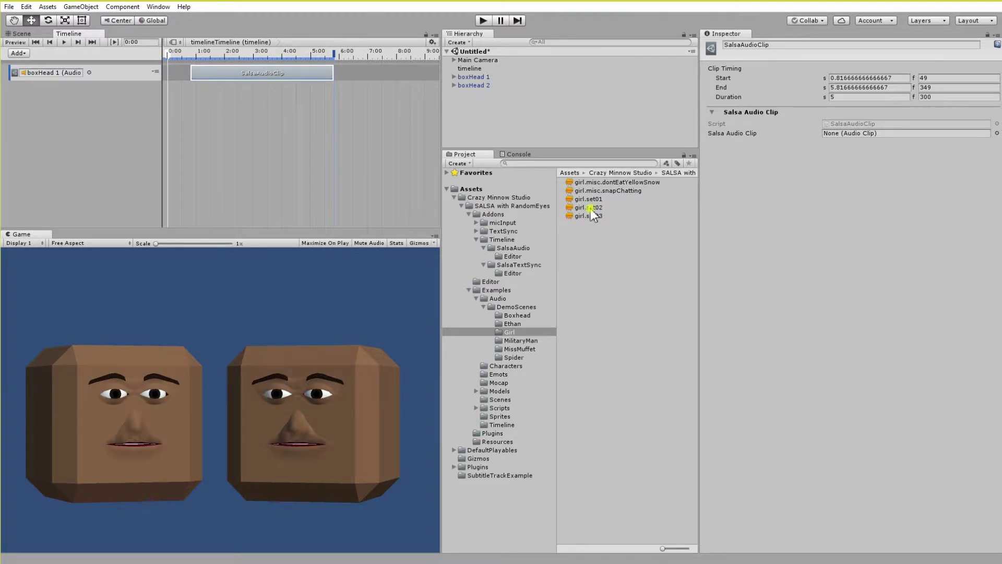
left_click_drag(589, 207, 851, 139)
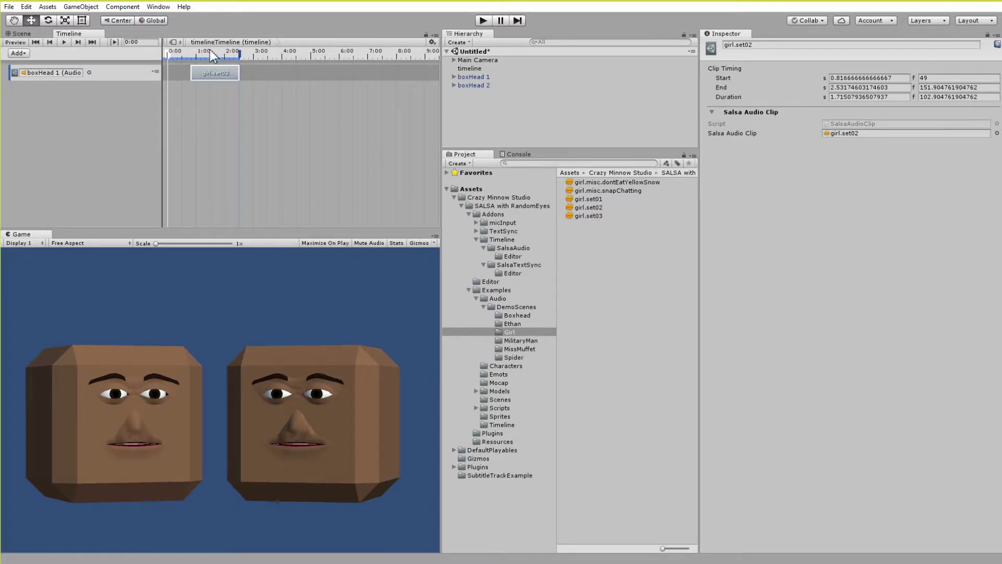
mouse_move(205, 75)
left_mouse_down()
mouse_move(215, 74)
mouse_move(202, 76)
left_mouse_up()
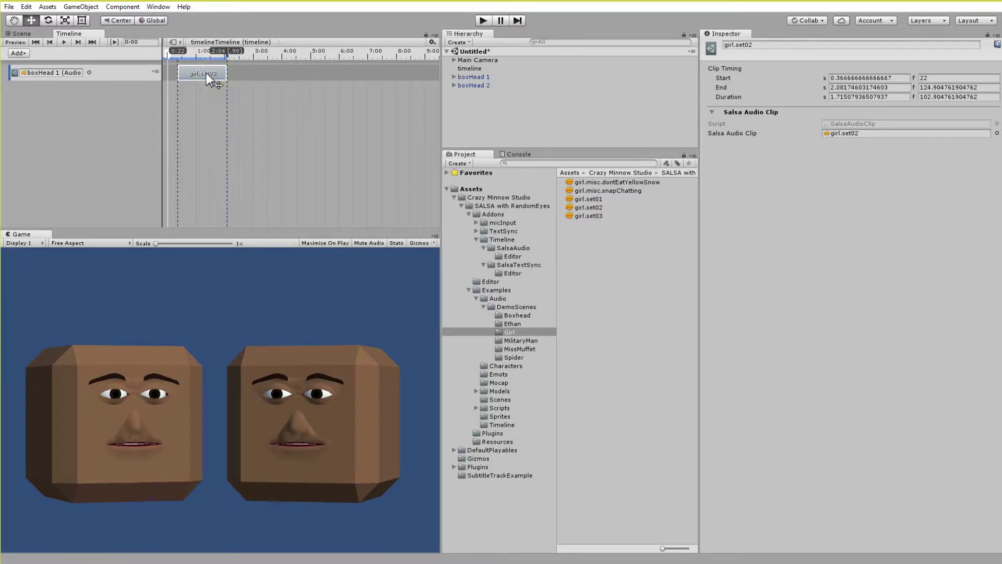
Add clips for girl.misc.snapChatting and girl.misc.dontEatYellowSnow, then lock the Inspector on boxHead 1.
right_click(269, 81)
left_click(299, 173)
right_click(389, 75)
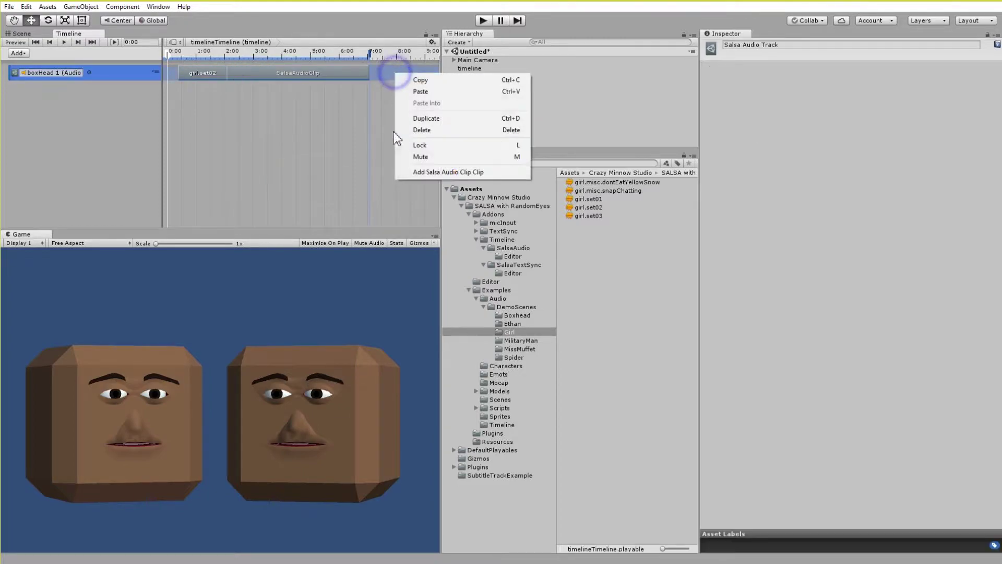
left_click(421, 173)
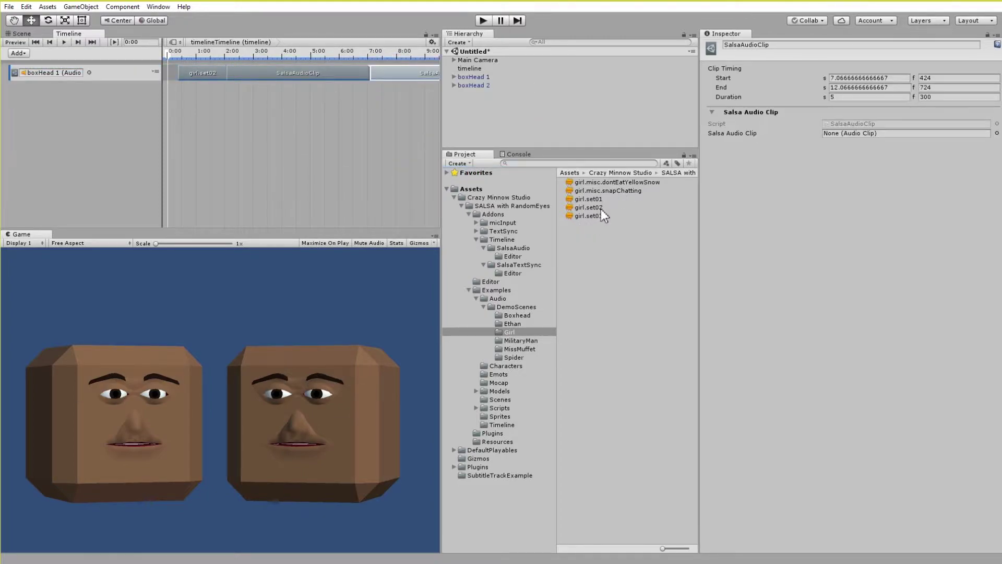
left_click(343, 71)
left_click_drag(612, 191, 855, 135)
left_click(407, 75)
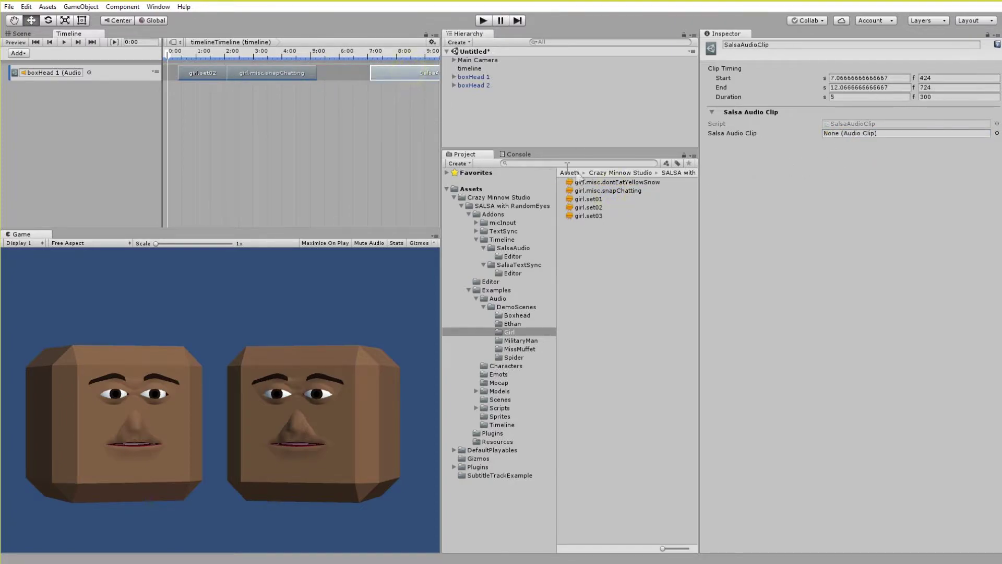
left_click_drag(619, 188, 887, 137)
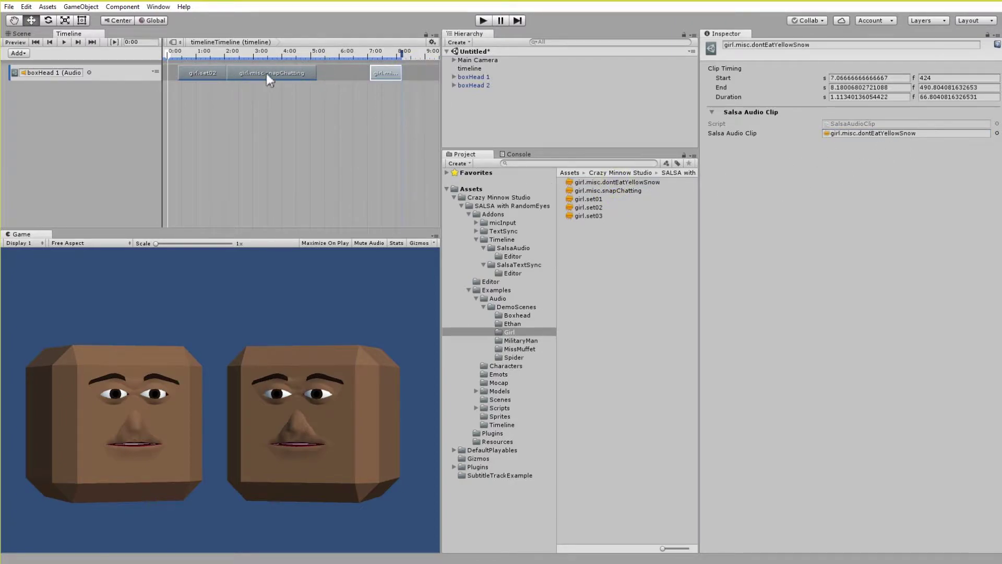
left_click_drag(268, 78, 290, 77)
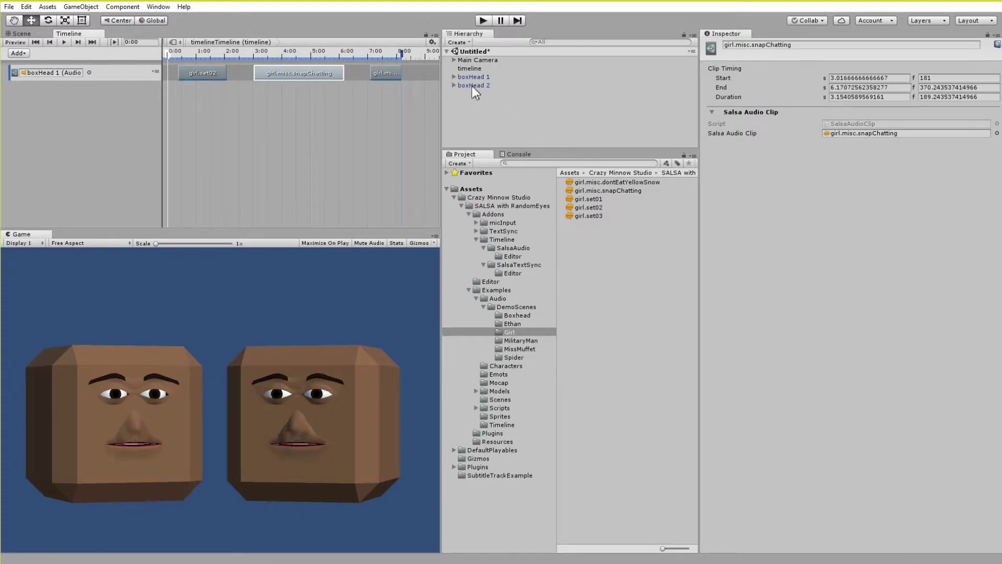
left_click(474, 76)
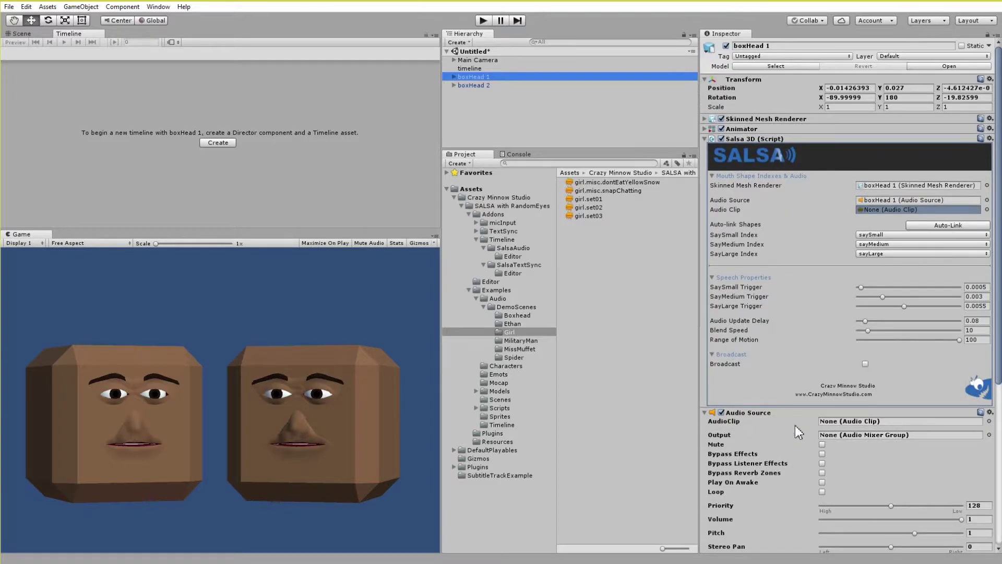
left_click(989, 36)
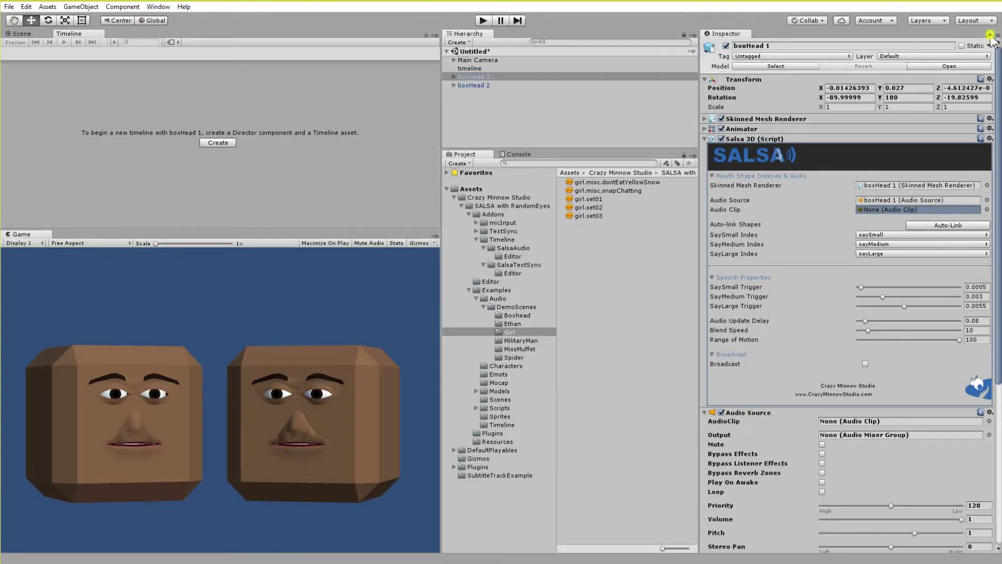
Nudge the snapChatting clip earlier, then play and stop the scene to preview boxHead 1.
left_click(469, 69)
mouse_move(313, 73)
left_mouse_down()
mouse_move(347, 90)
mouse_move(308, 75)
left_mouse_up()
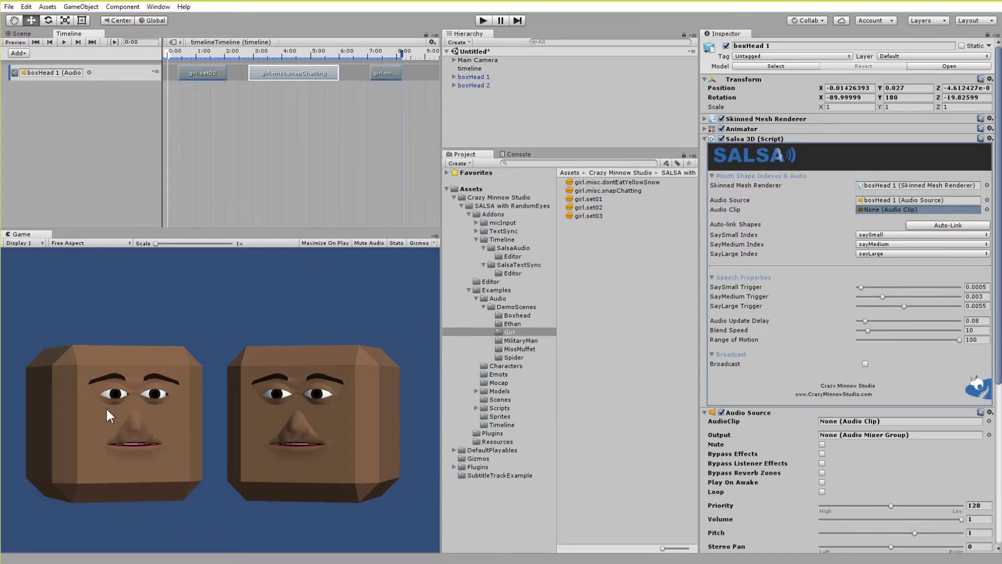
left_click(483, 21)
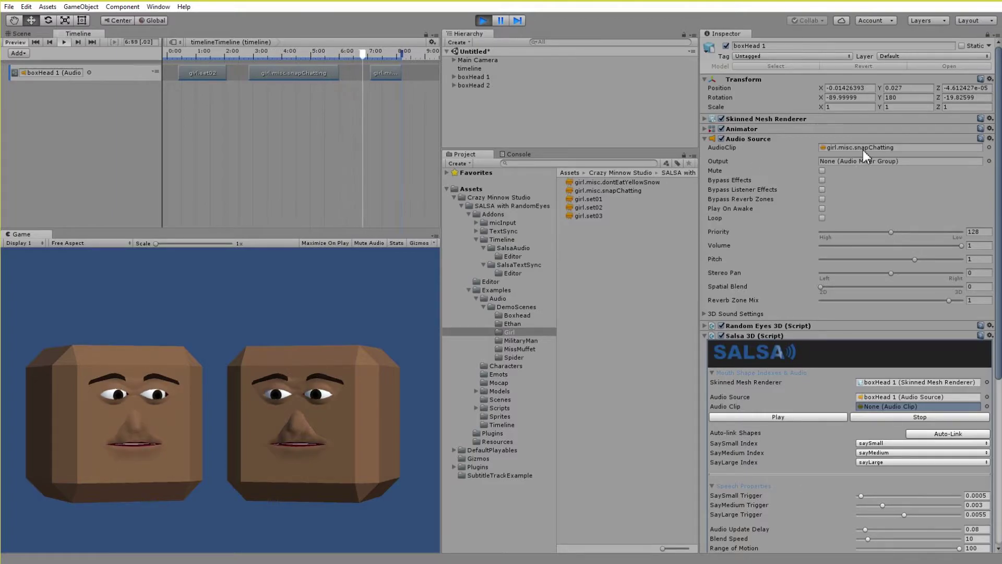
left_click(483, 20)
Add a second Salsa Audio Track and bind boxHead 2 to it.
left_click_drag(270, 67, 274, 68)
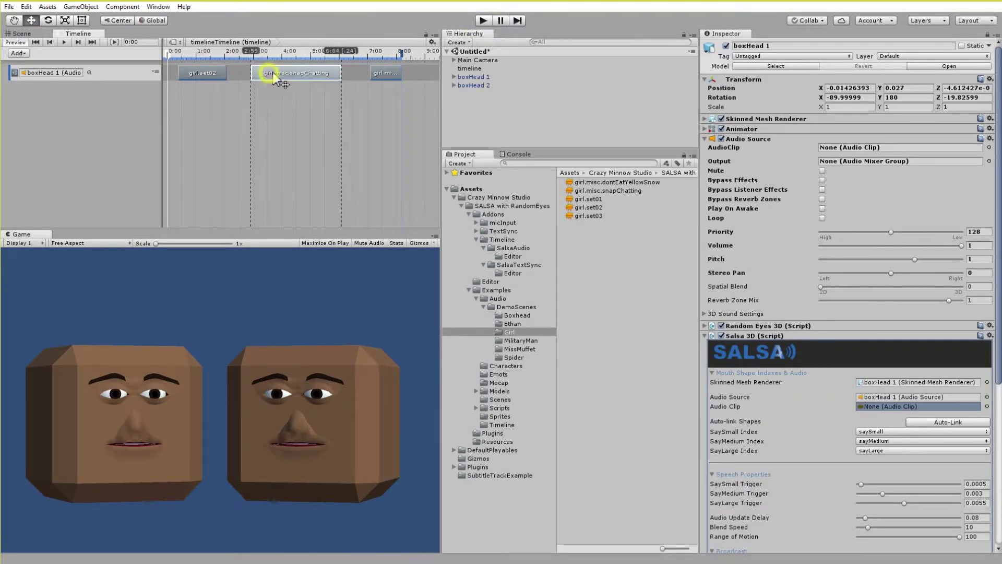
right_click(62, 104)
mouse_move(131, 201)
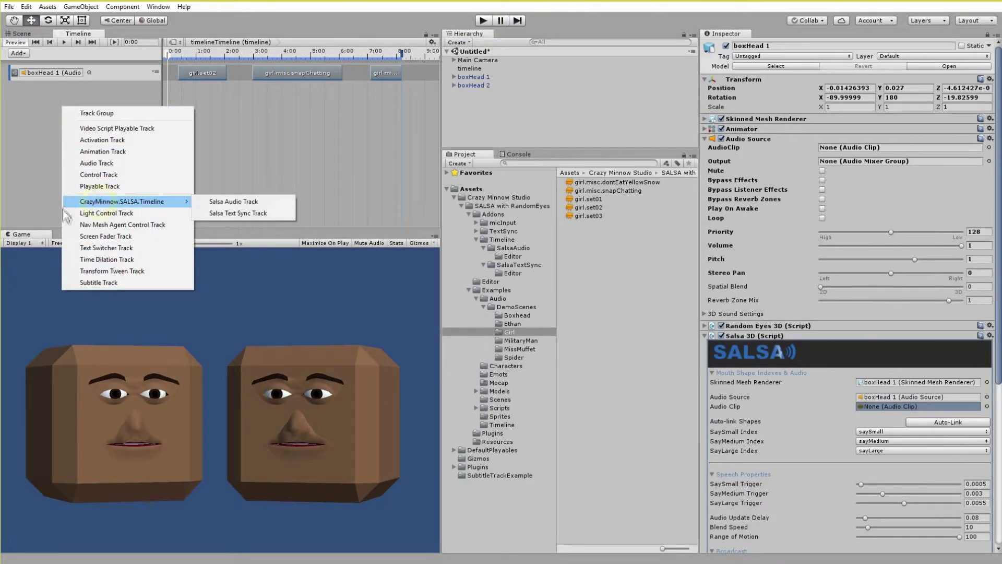
left_click(237, 202)
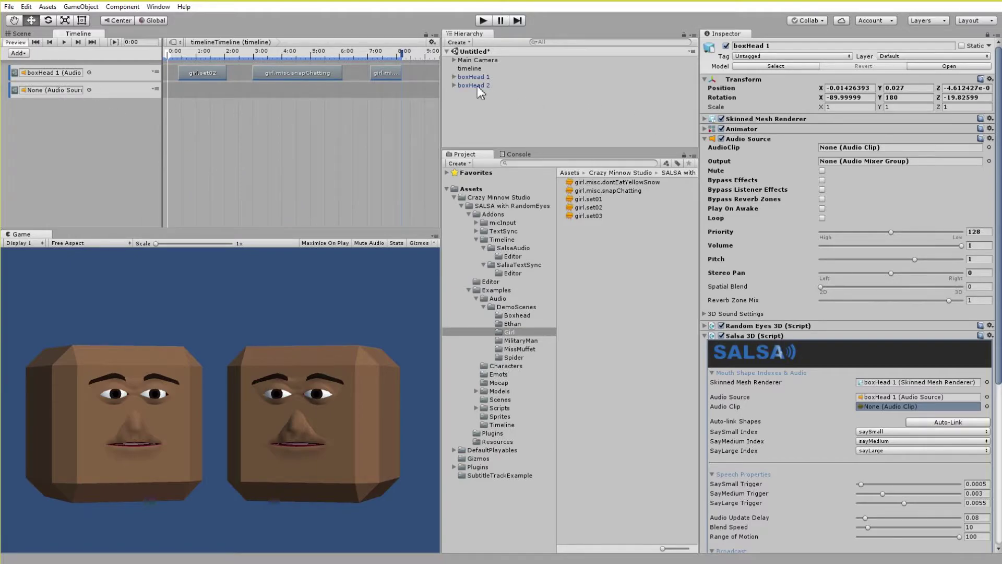
left_click_drag(498, 102, 63, 89)
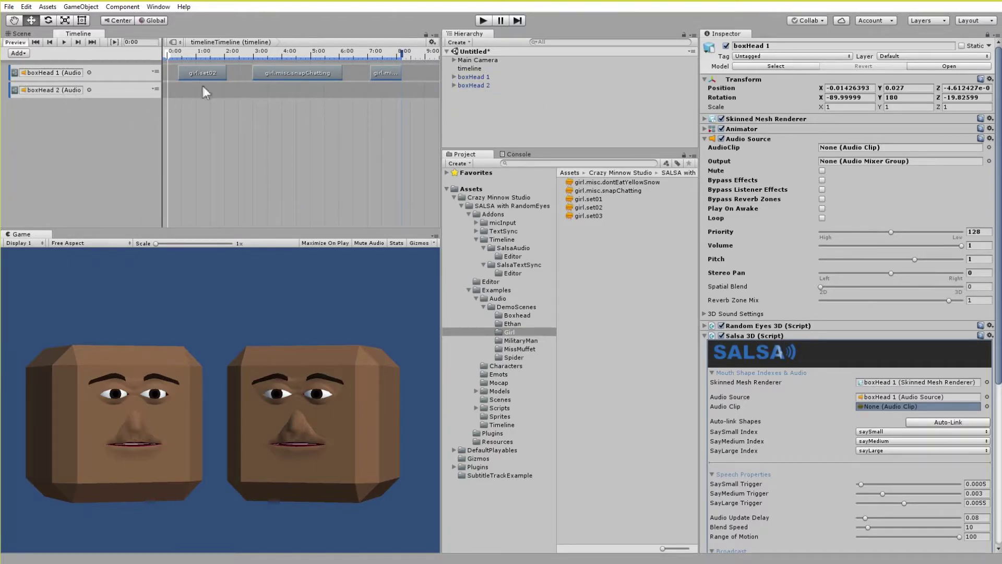
Add two empty Salsa audio clips to the boxHead 2 track, starting just after 0:00.
right_click(239, 95)
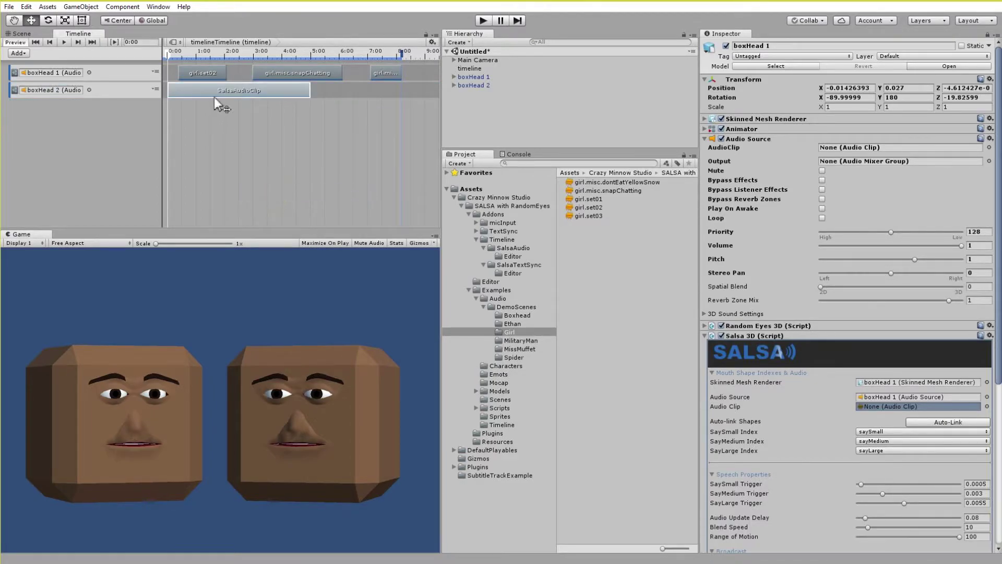
left_click_drag(214, 97, 224, 90)
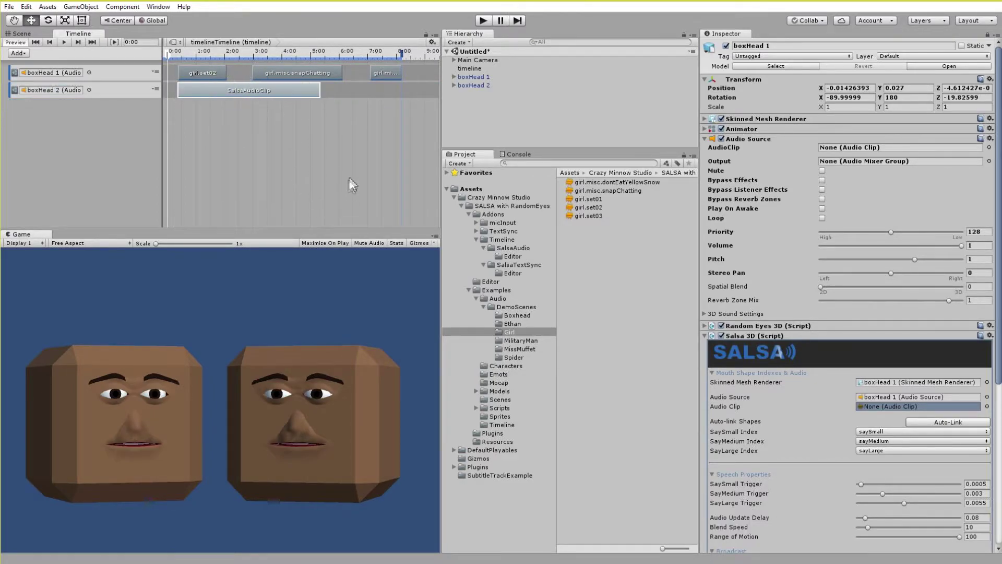
right_click(370, 90)
left_click(397, 186)
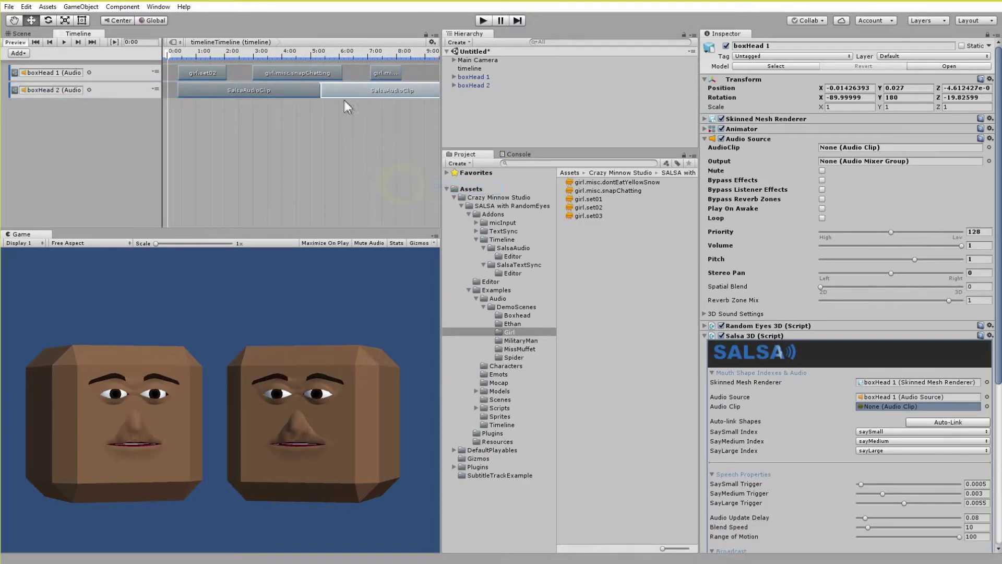
left_click(260, 92)
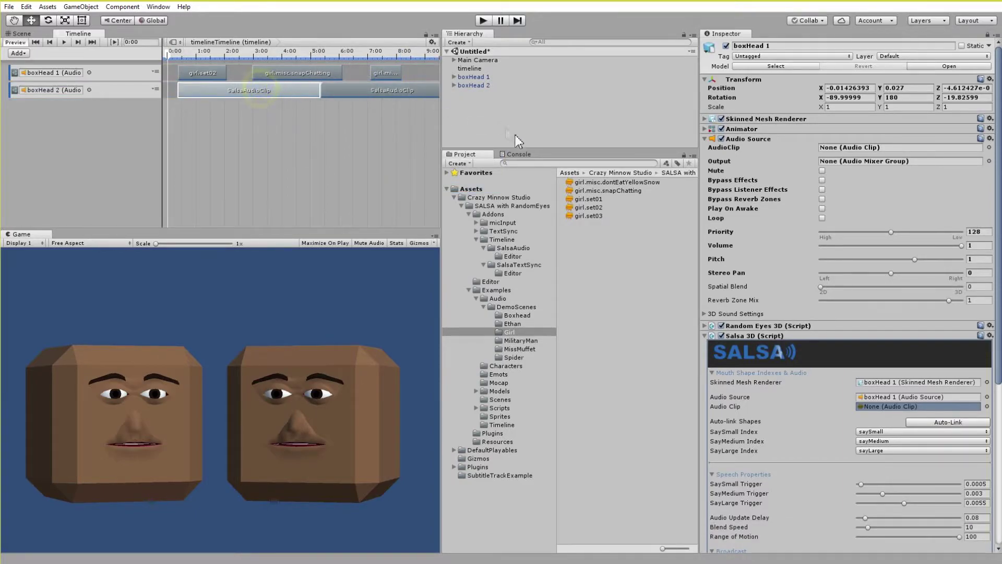
left_click(516, 315)
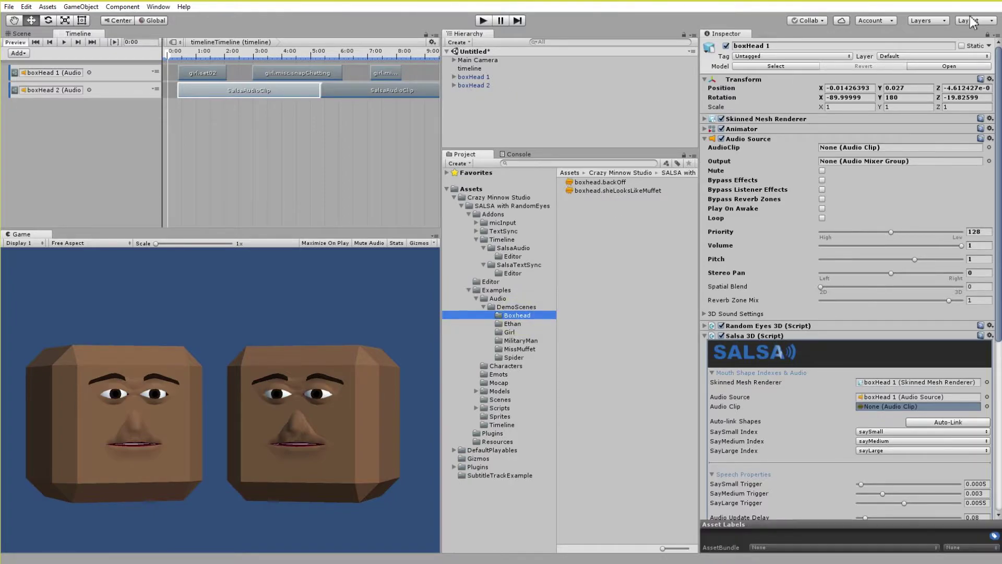
Assign boxhead.backOff and boxhead.sheLooksLikeMuffet to boxHead 2's two clips.
left_click_drag(599, 181, 850, 134)
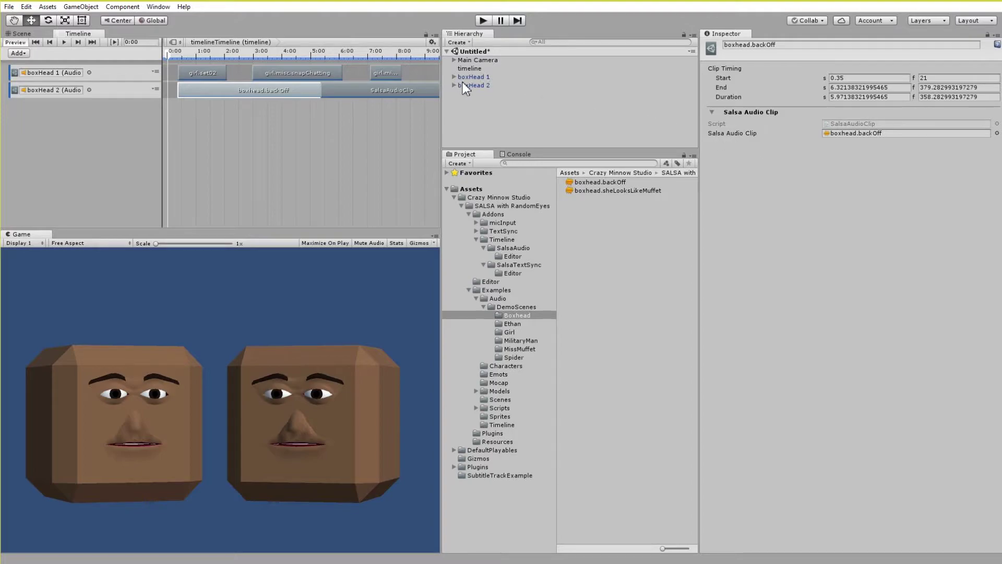
left_click(399, 91)
left_click_drag(646, 191, 867, 134)
left_click_drag(357, 91, 420, 95)
Stagger clips on both tracks: backOff at ~2.4 s, snapChatting ~8.3 s, dontEatYellowSnow ~14.2 s.
scroll(265, 126, "down", 5)
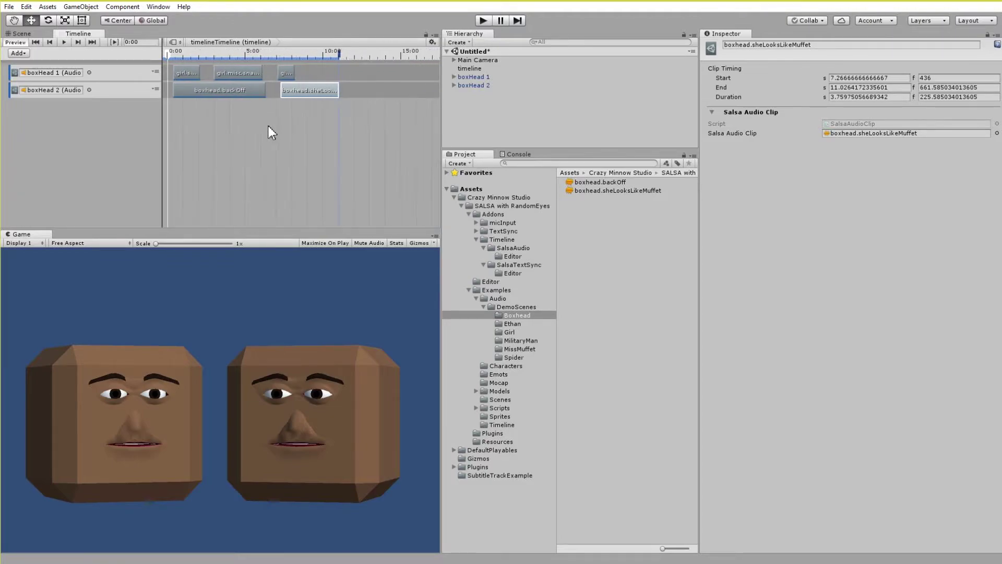
left_click_drag(285, 72, 393, 75)
left_click_drag(318, 91, 336, 90)
left_click_drag(243, 73, 295, 78)
left_click_drag(229, 90, 261, 89)
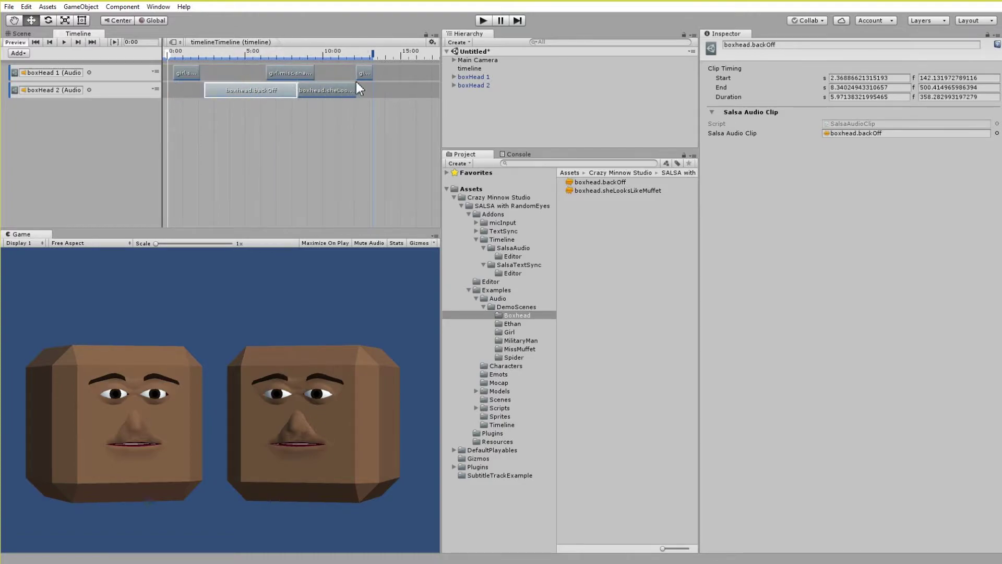
left_click_drag(366, 71, 413, 70)
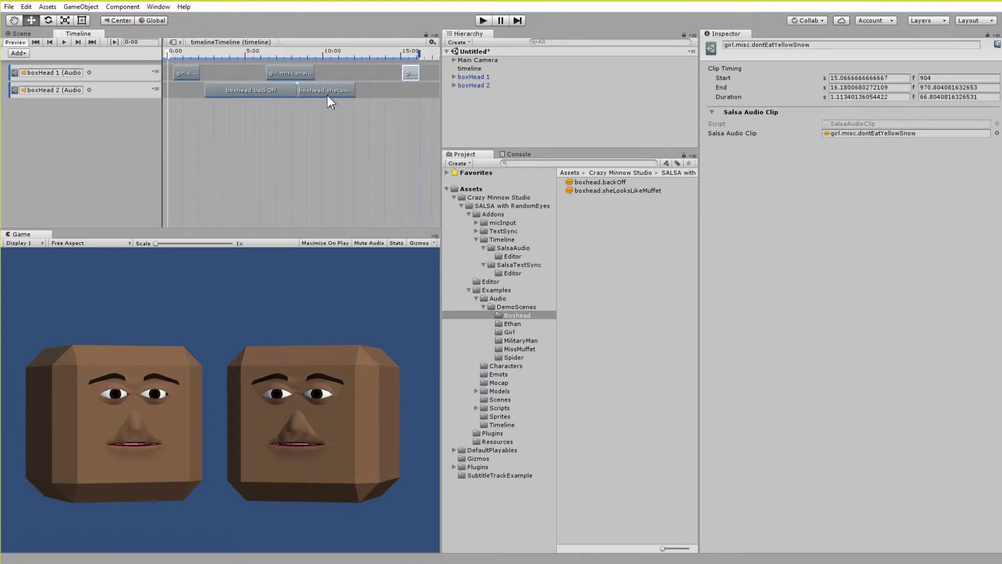
left_click_drag(327, 96, 364, 93)
left_click_drag(299, 74, 421, 74)
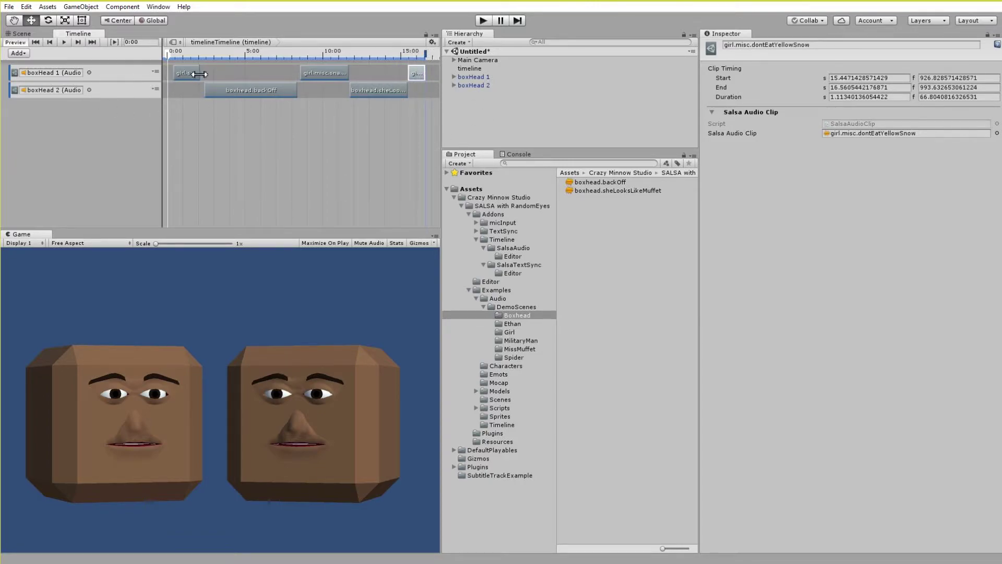
left_click(482, 21)
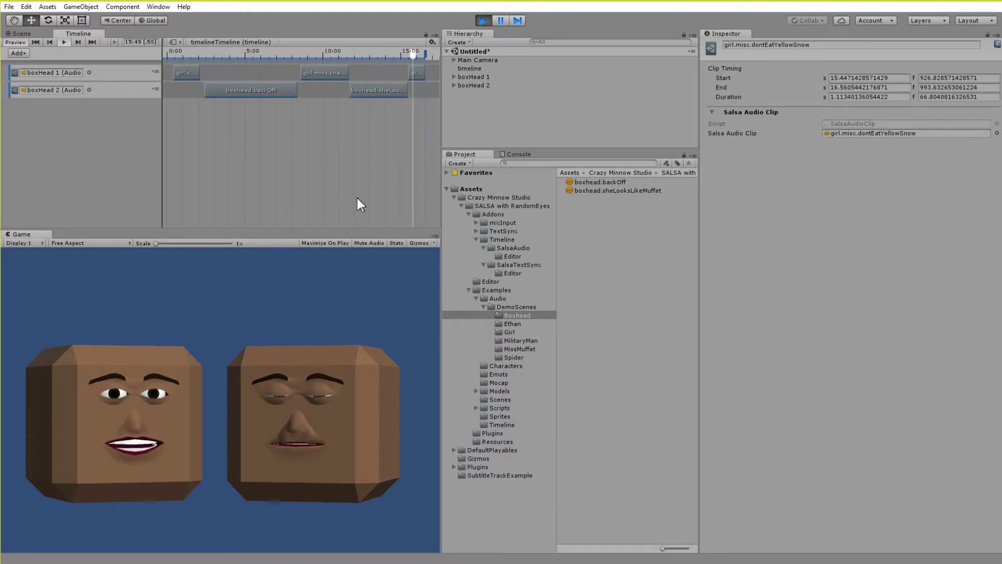
left_click(483, 20)
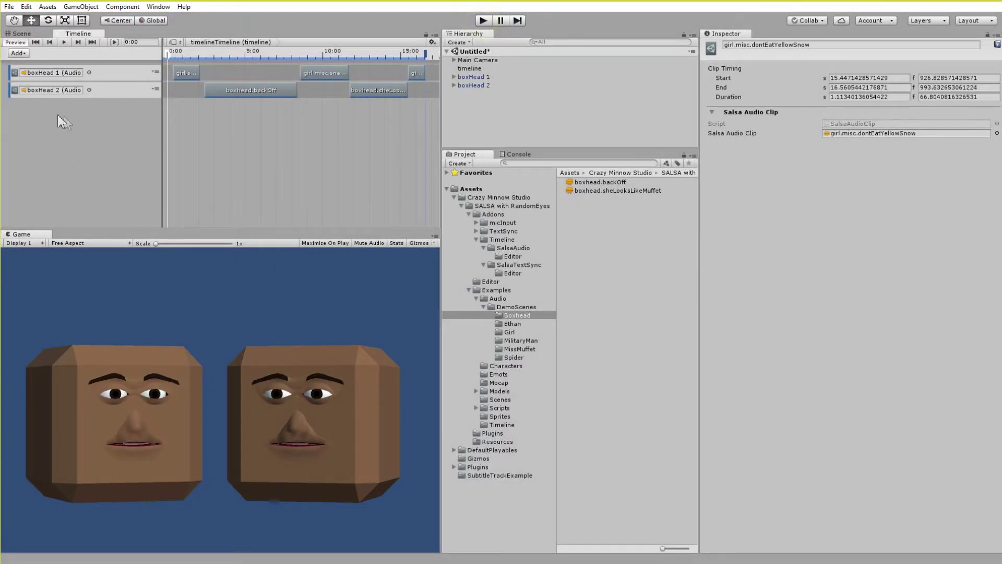
Add a Salsa Text Sync Track, drag boxHead 1 onto it, and choose to create CM_TextSync.
right_click(80, 140)
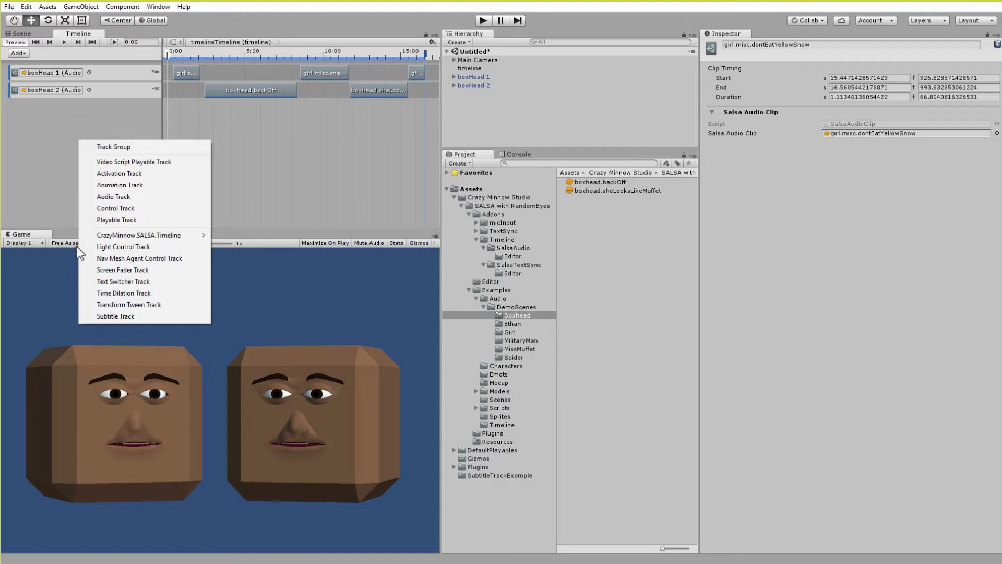
mouse_move(133, 236)
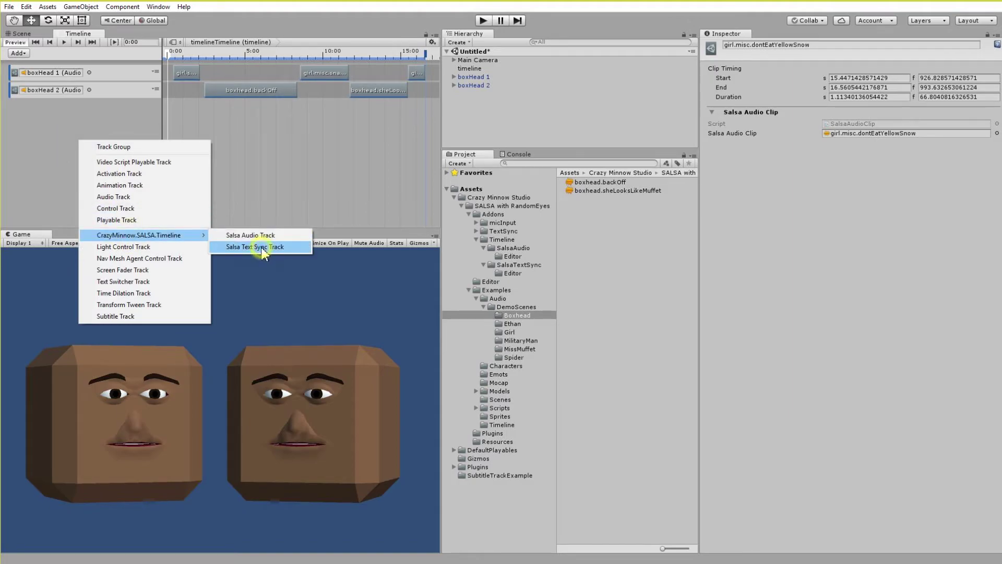
left_click(261, 246)
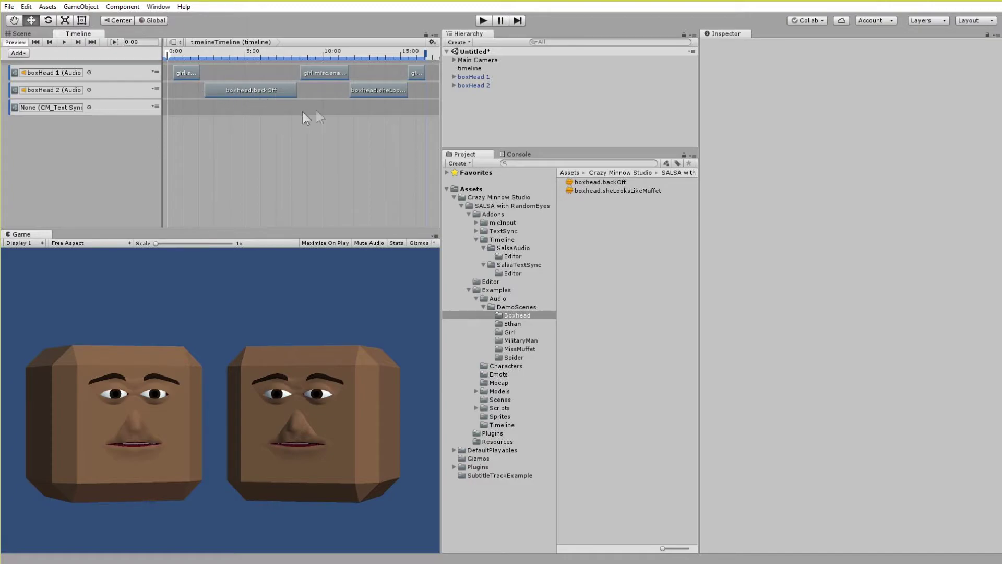
left_click_drag(478, 77, 83, 111)
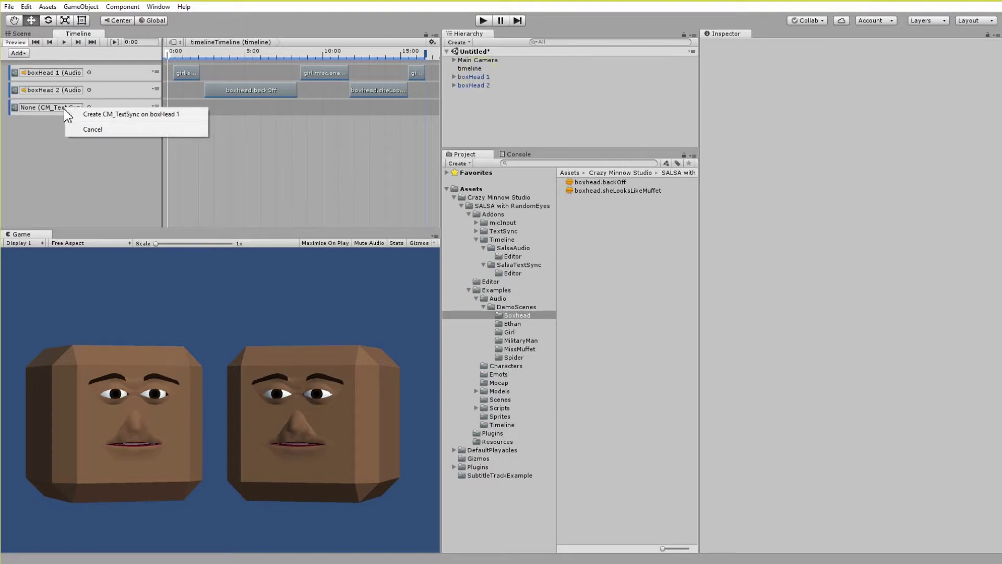
left_click(108, 115)
Check boxHead 1's CM_Text Sync component and add a DEFAULT TEXT clip starting near 1 s.
left_click(471, 76)
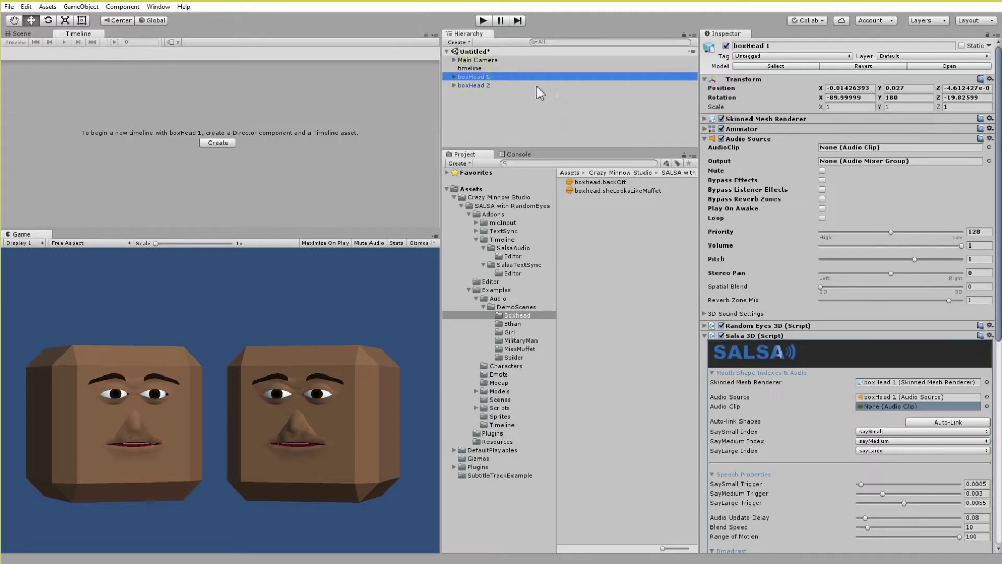
scroll(788, 329, "down", 10)
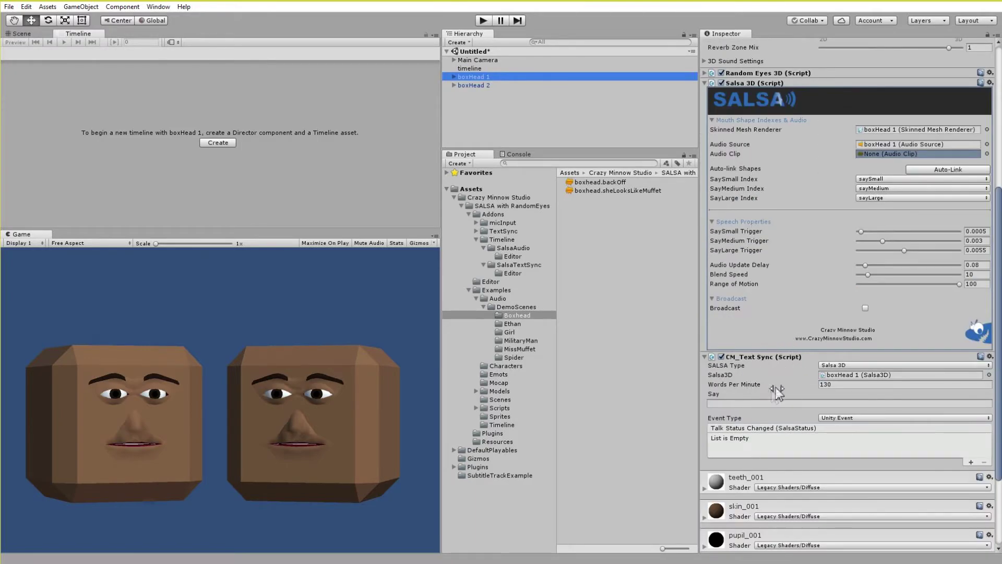
left_click(466, 68)
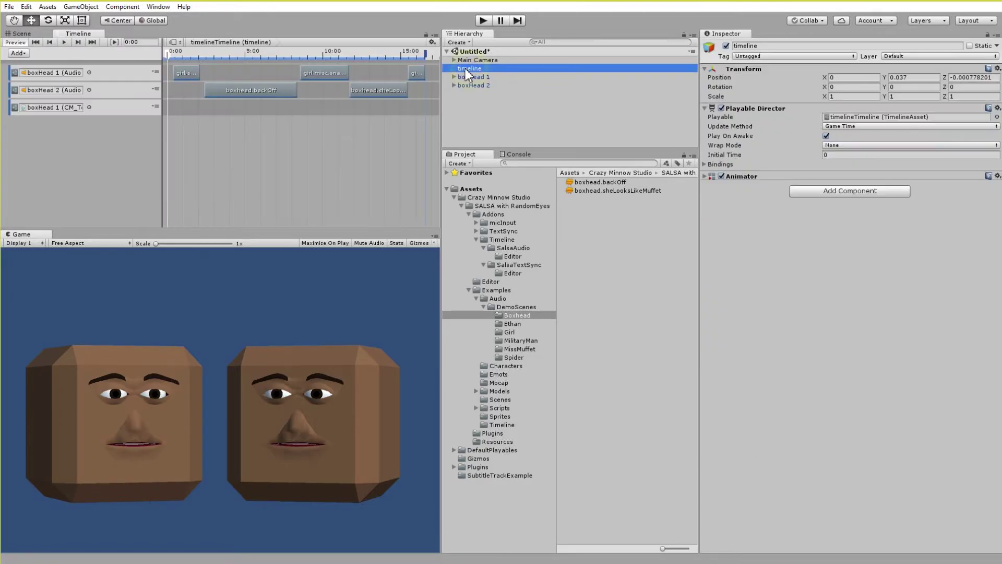
right_click(234, 106)
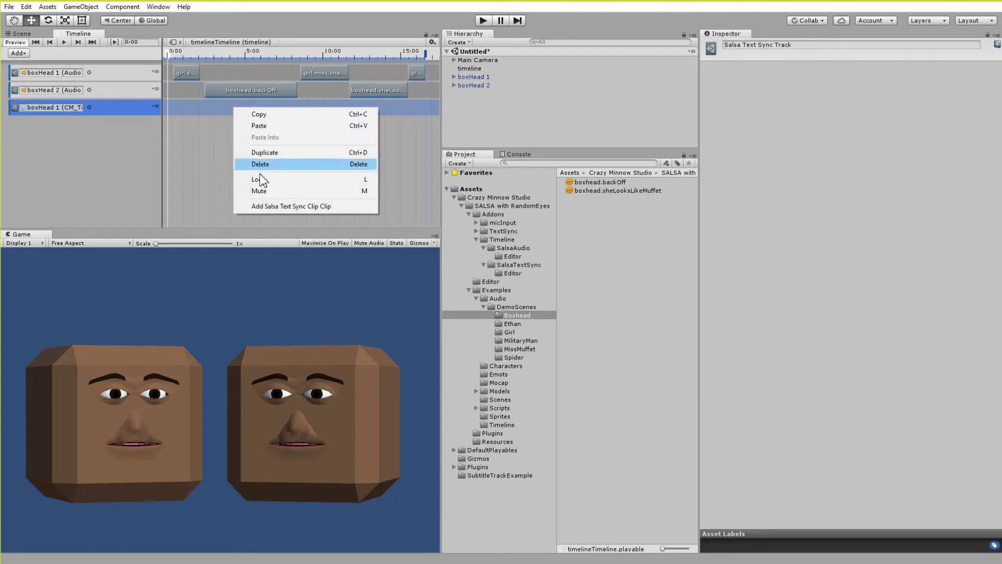
left_click(266, 203)
left_click_drag(195, 115, 211, 114)
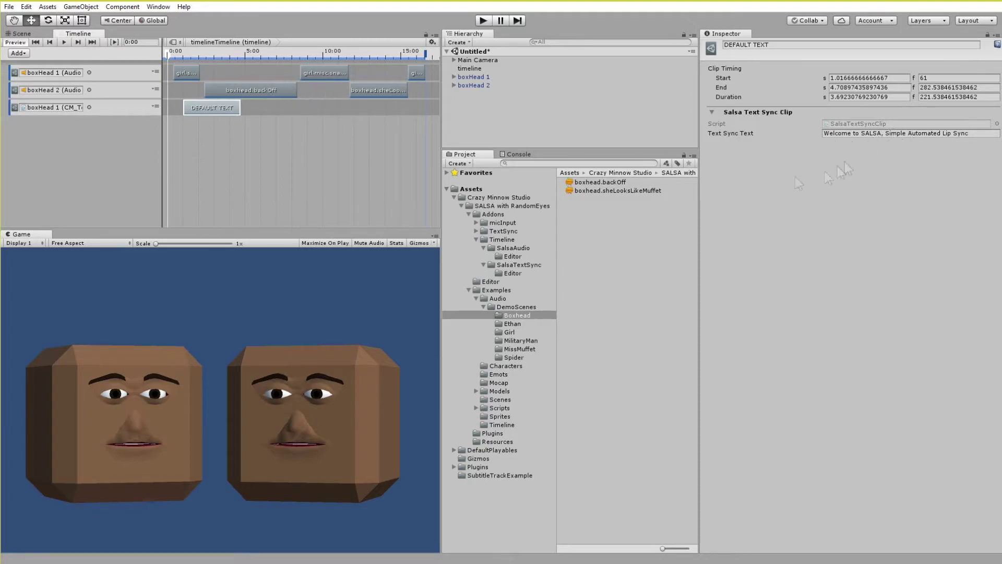
left_click(477, 77)
scroll(812, 456, "down", 5)
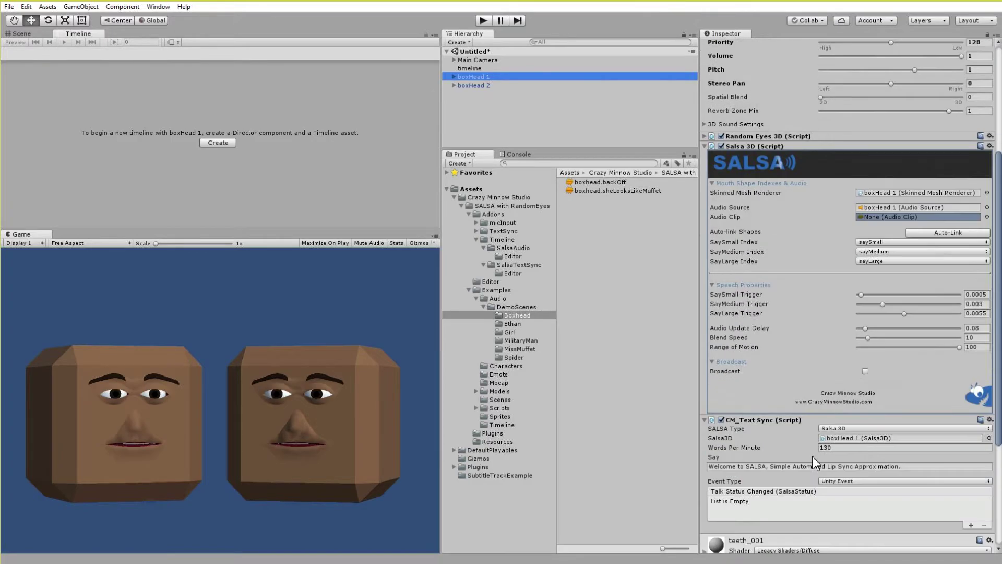
Align the DEFAULT TEXT clip with boxhead.backOff so it starts at about 2.37 s.
left_click(829, 448)
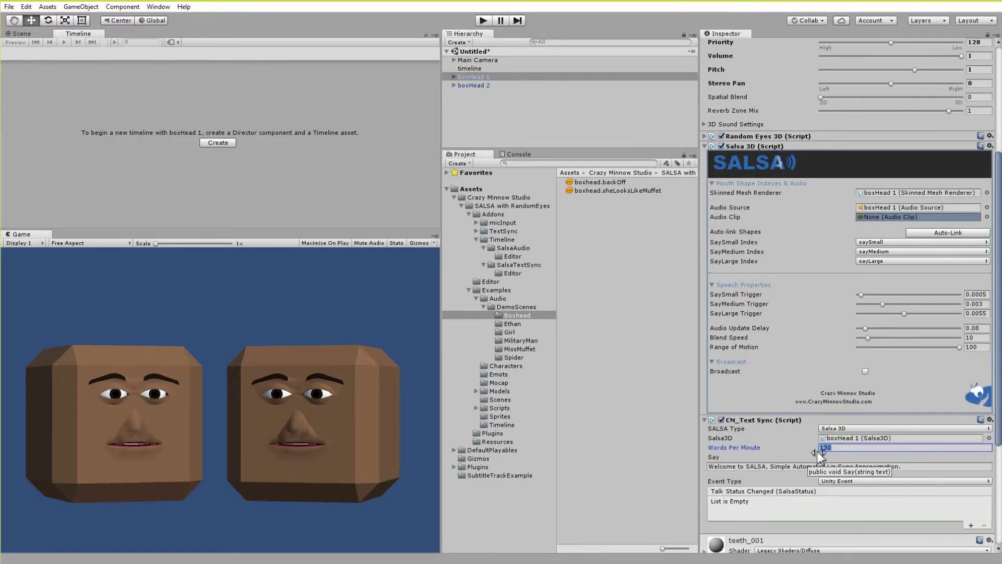
left_click(473, 69)
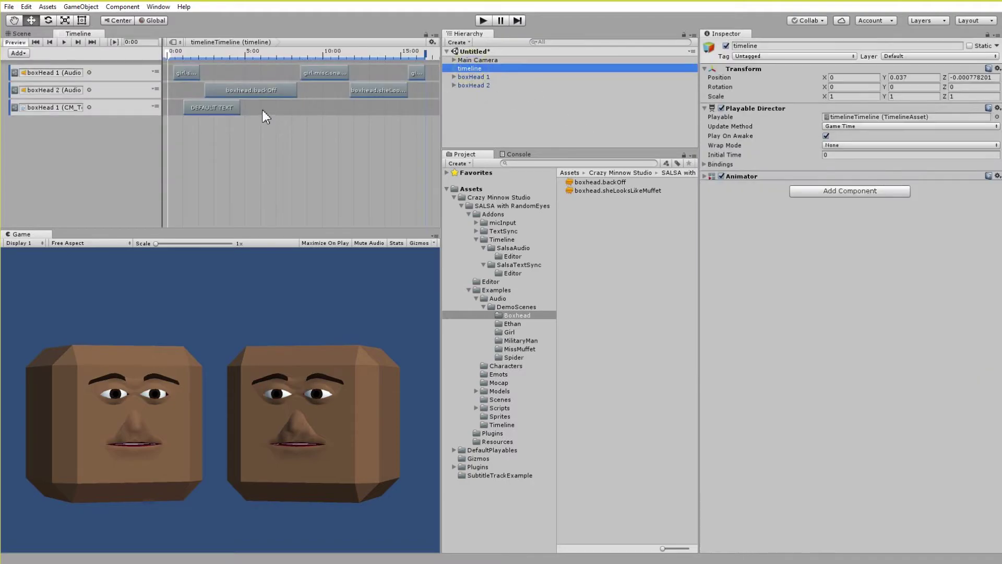
left_click(213, 107)
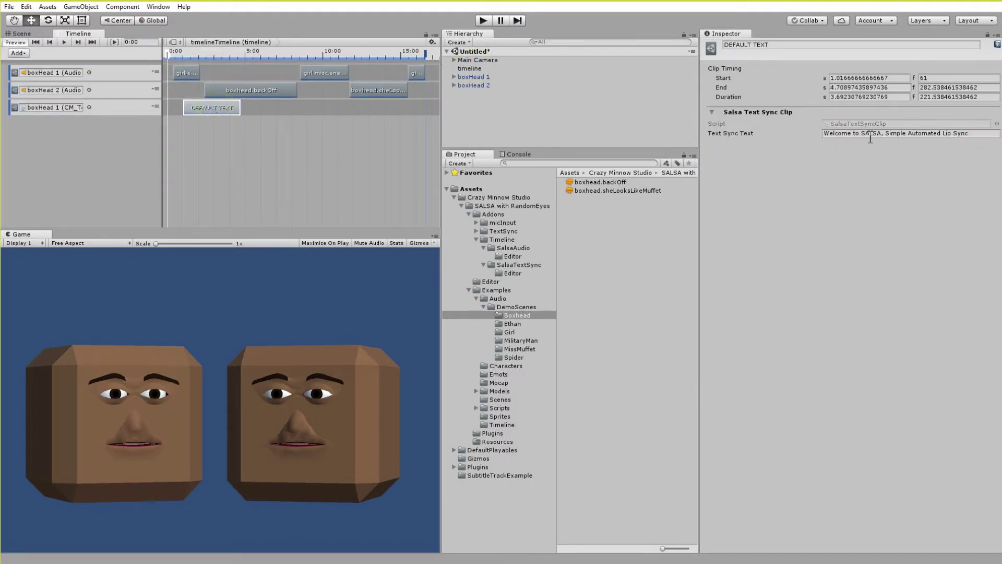
left_click_drag(234, 111, 231, 105)
Set boxHead 1's Words Per Minute to 1000 and trim the DEFAULT TEXT clip to 0.48 s.
left_click(473, 77)
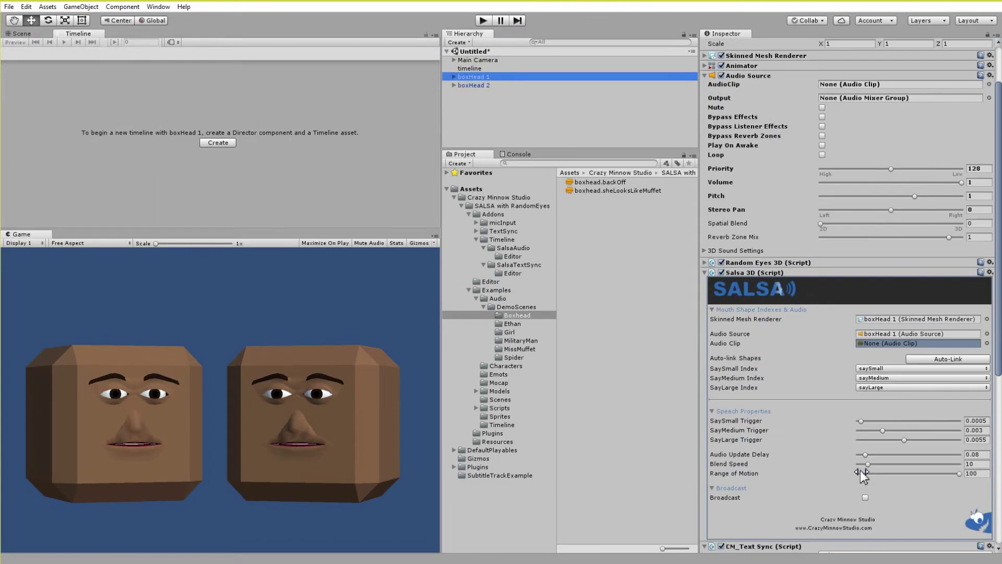
scroll(860, 473, "down", 5)
left_click(835, 448)
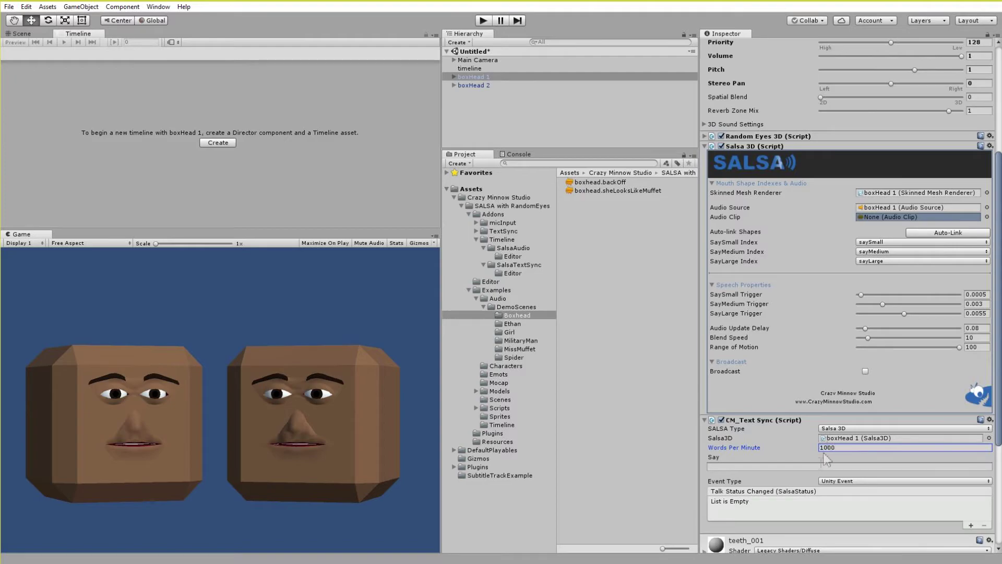
left_click(475, 69)
left_click_drag(255, 104, 208, 110)
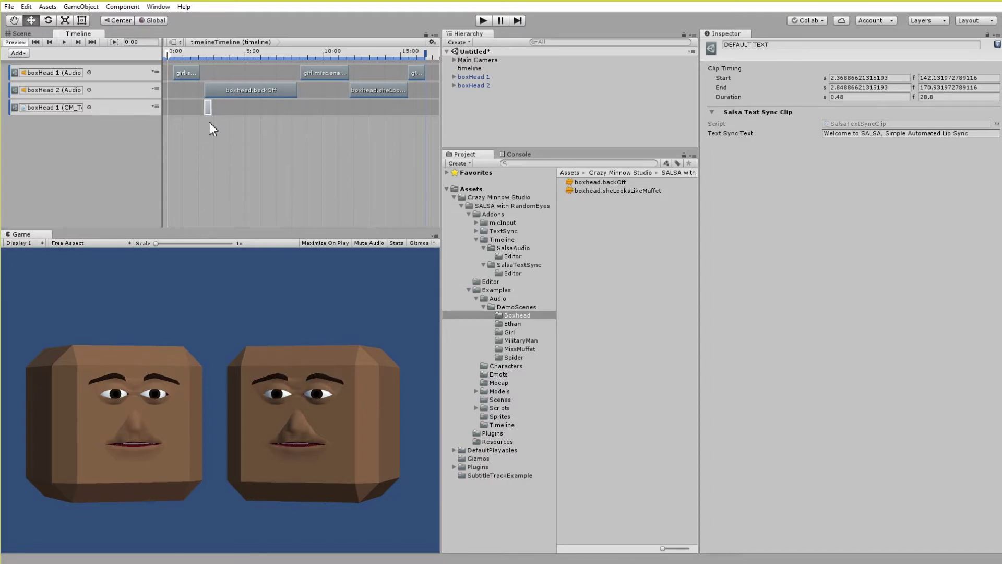
Set boxHead 1's CM_Text Sync Words Per Minute to 15.
left_click(488, 78)
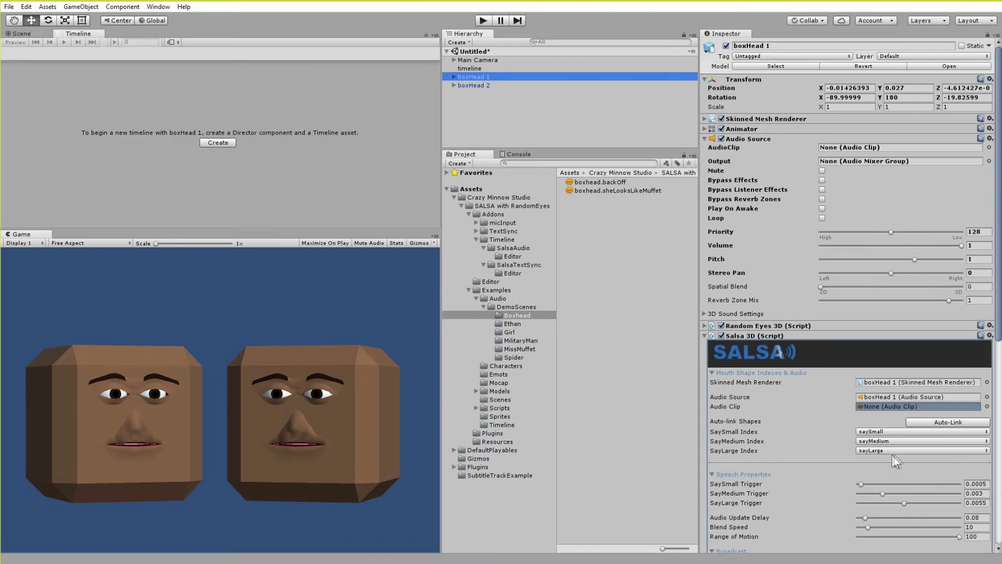
scroll(896, 462, "down", 6)
left_click(802, 448)
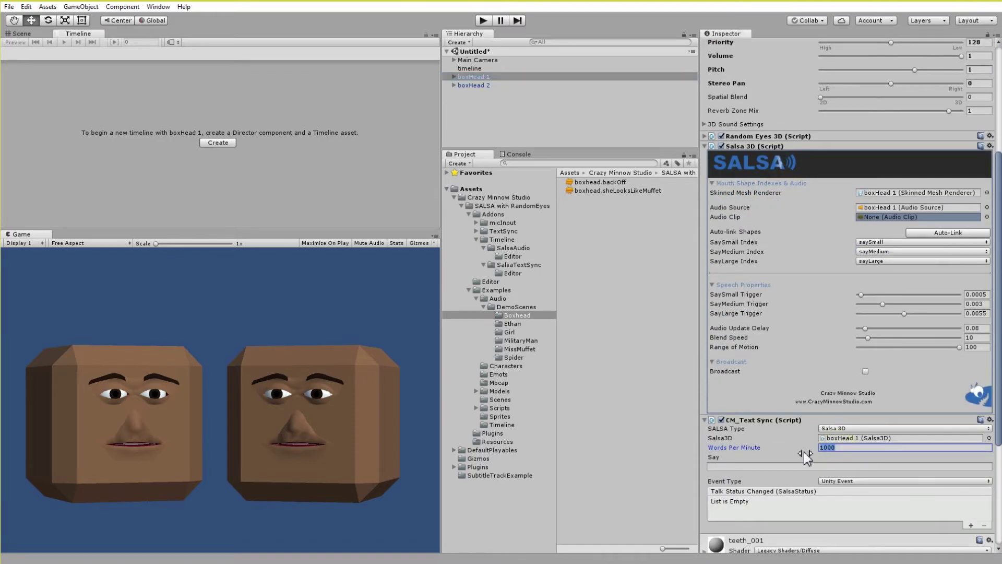
type("15")
Delete the boxHead 2 and boxHead 1 SALSA audio tracks from the timeline.
left_click(463, 68)
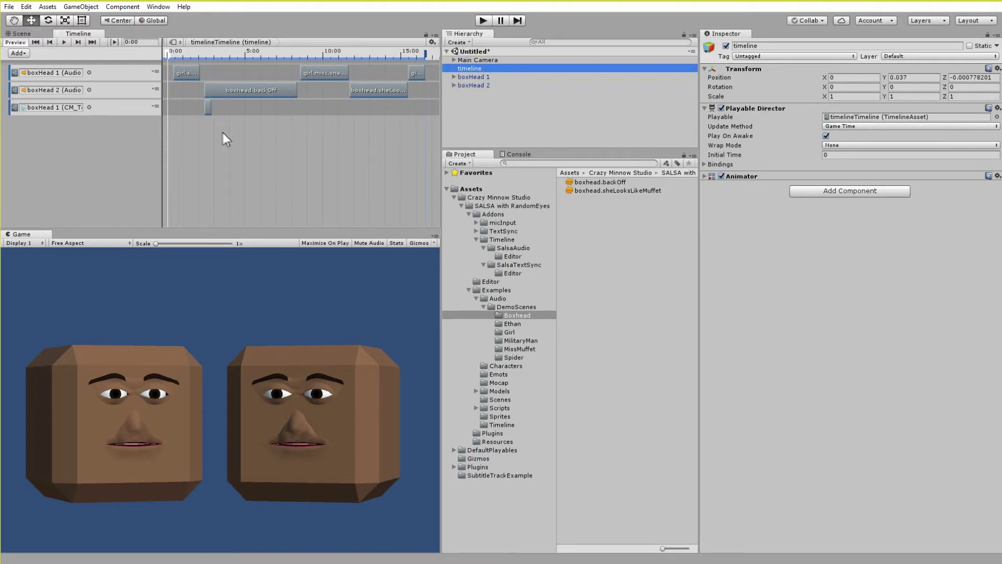
left_click(208, 107)
scroll(324, 102, "down", 6)
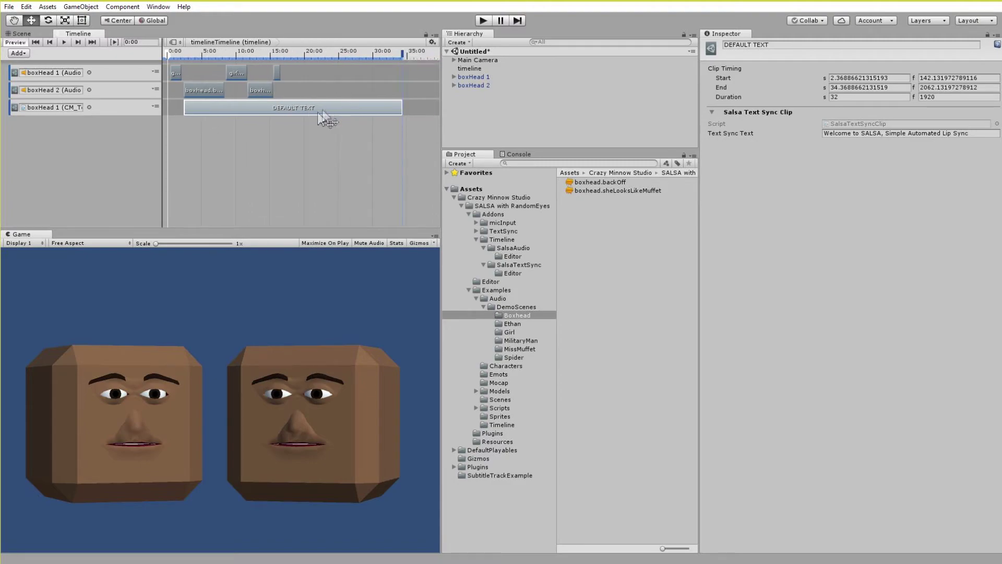
right_click(108, 90)
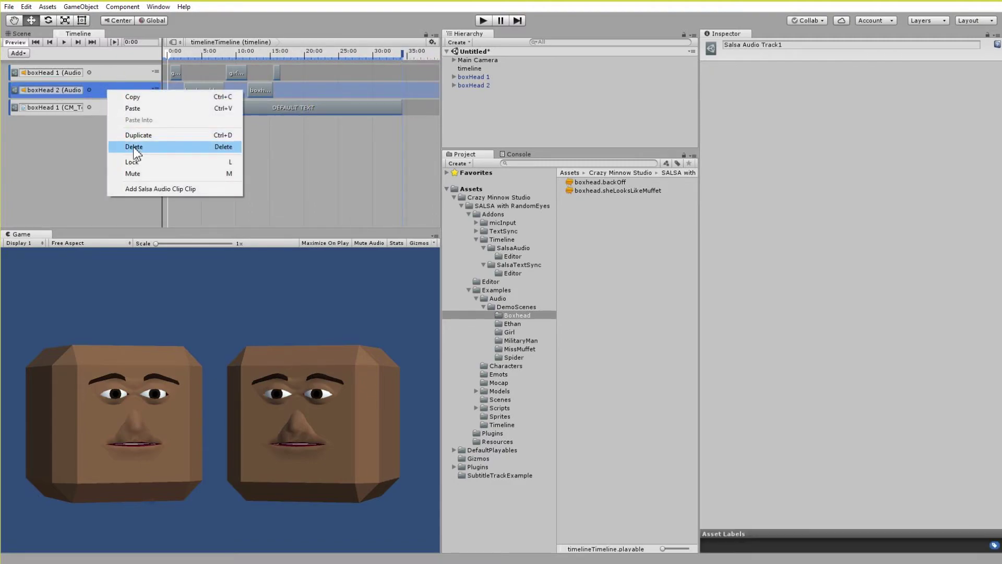
left_click(133, 147)
left_click(110, 74)
right_click(110, 73)
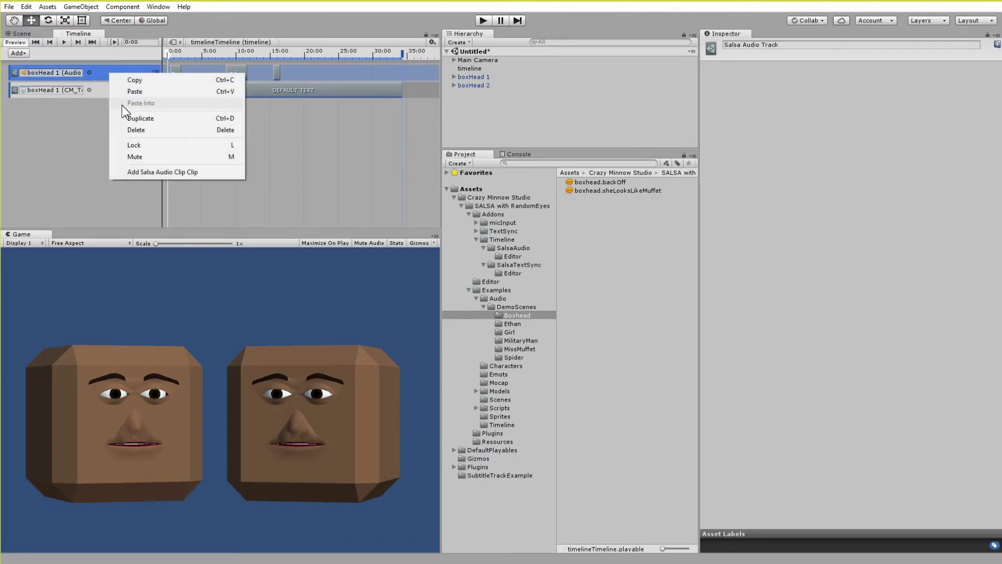
left_click(131, 128)
left_click(276, 82)
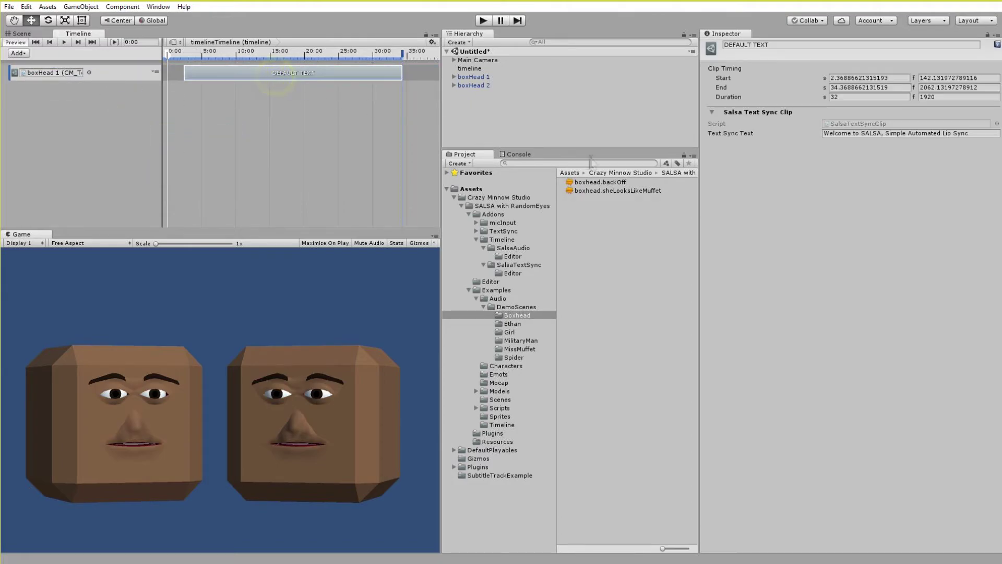
left_click(473, 77)
Set Words Per Minute to 130 and move the DEFAULT TEXT clip to start at 2.3 s.
scroll(873, 477, "down", 8)
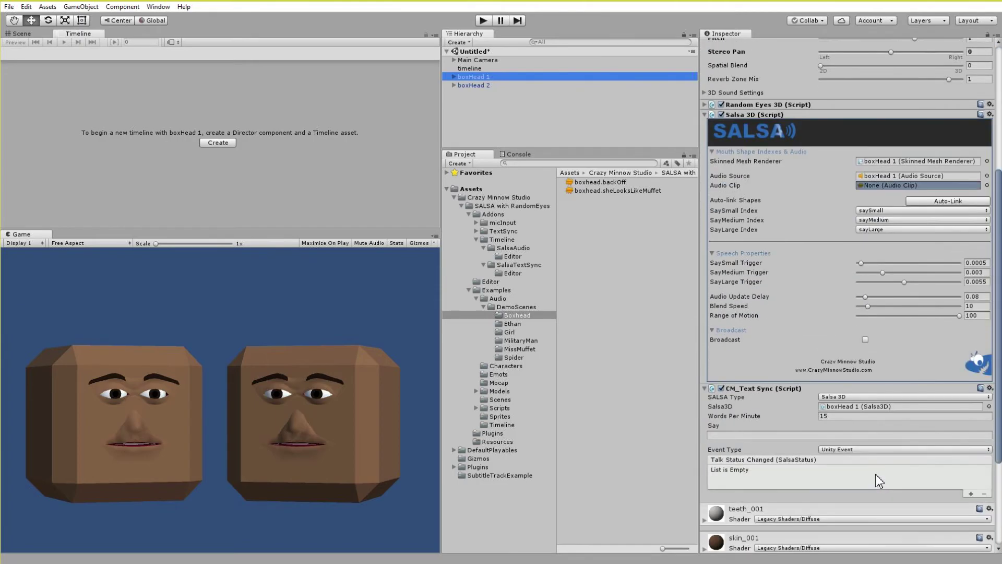
left_click(838, 417)
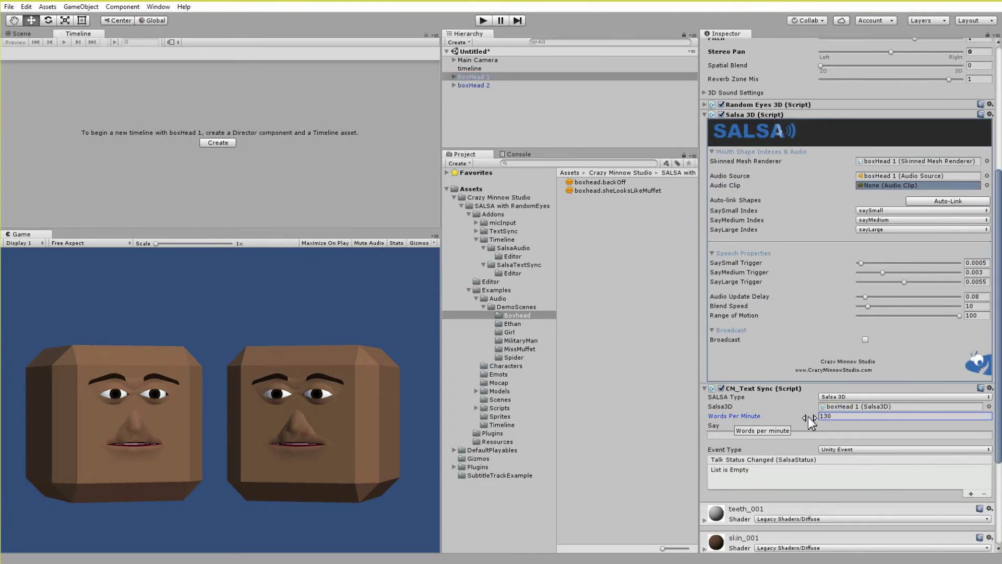
left_click(469, 68)
left_click(197, 74)
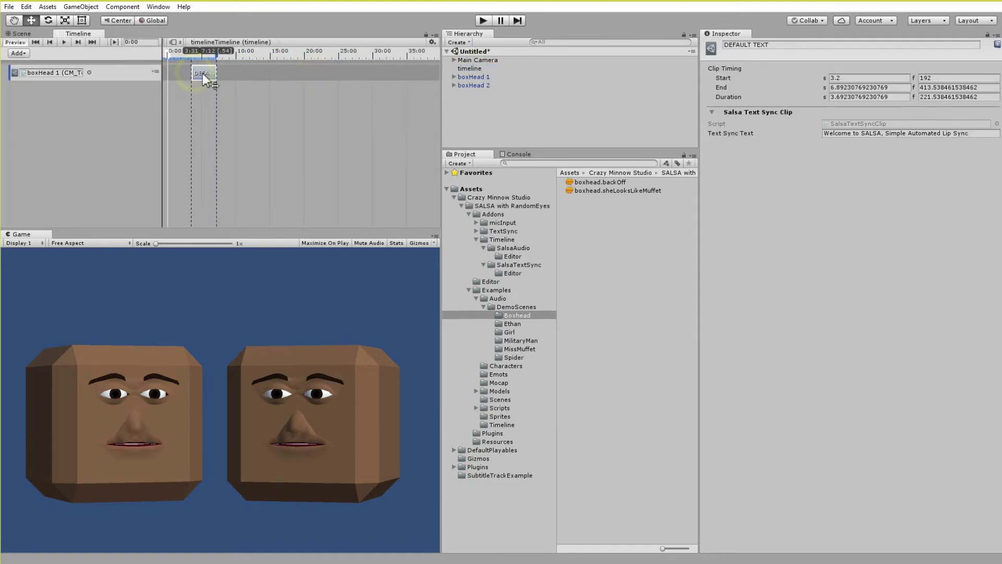
left_click_drag(202, 73, 194, 73)
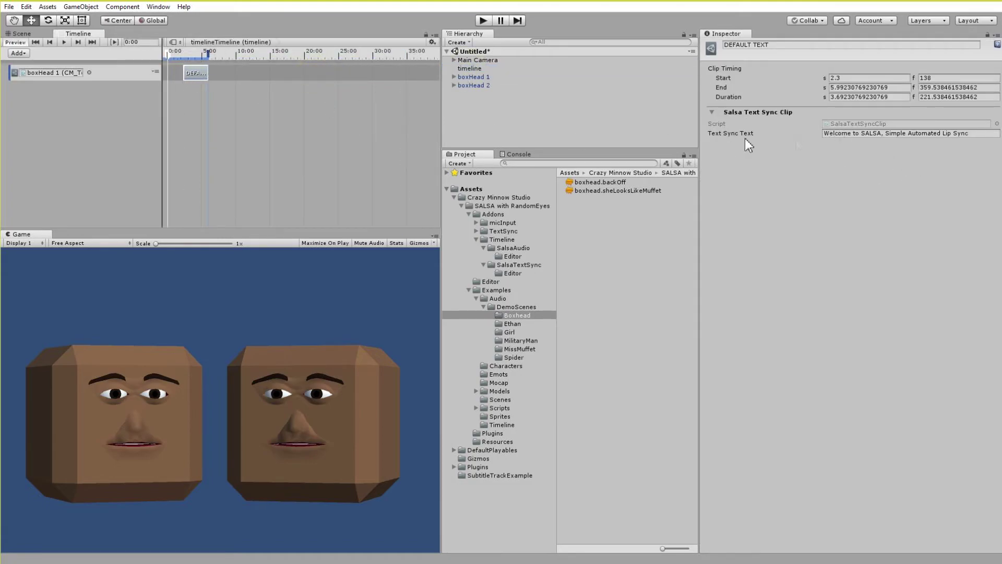
scroll(203, 102, "up", 4)
middle_click_drag(210, 89, 256, 72)
Add a text sync clip at 9.45 s with the text 'hello and howdy'.
right_click(303, 74)
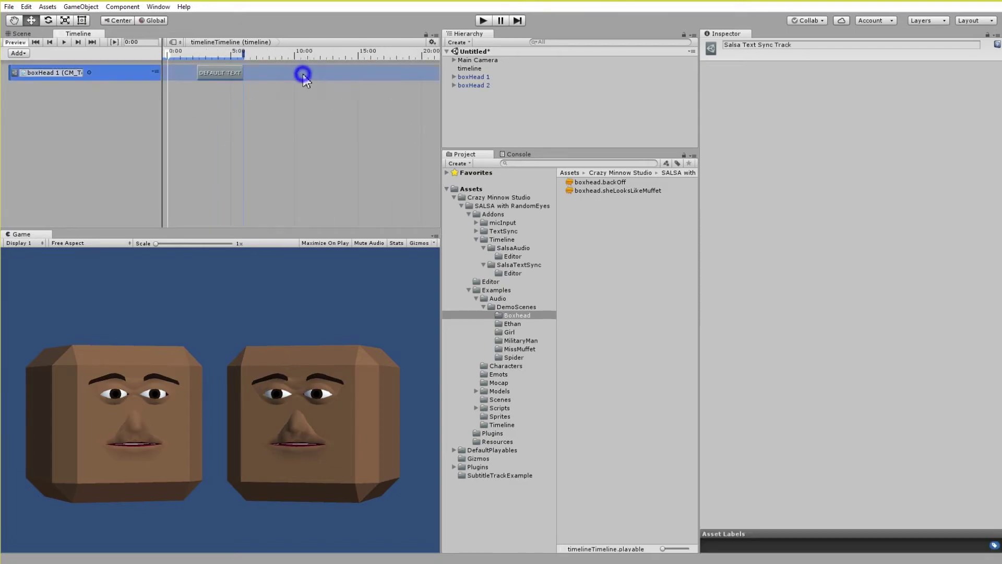
left_click(338, 172)
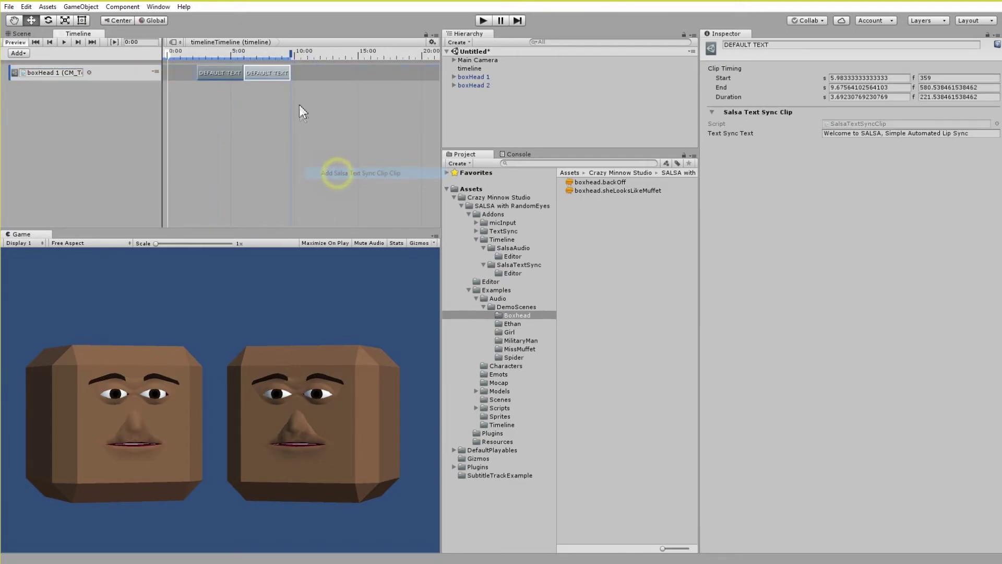
left_click_drag(280, 72, 325, 73)
left_click(883, 134)
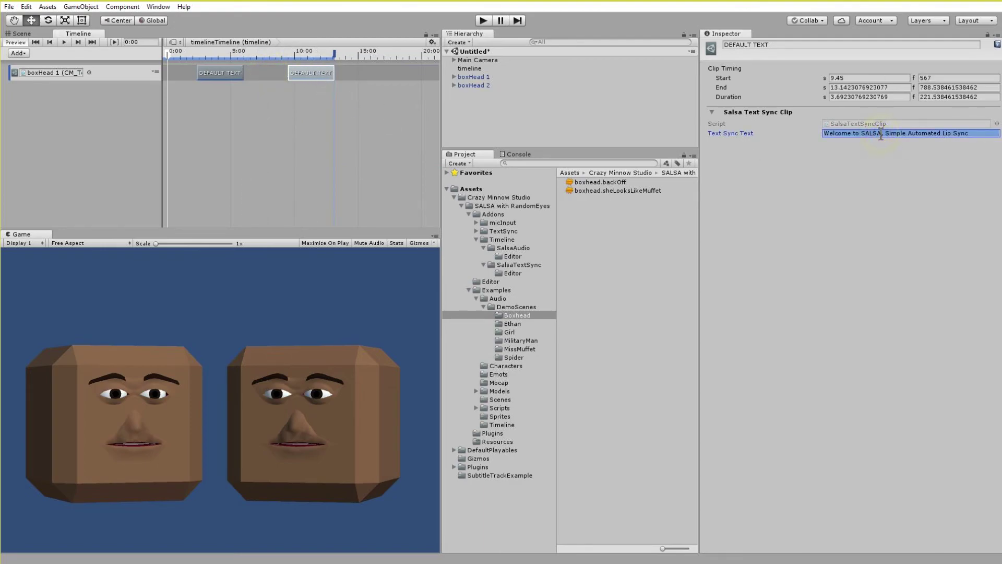
type("hel")
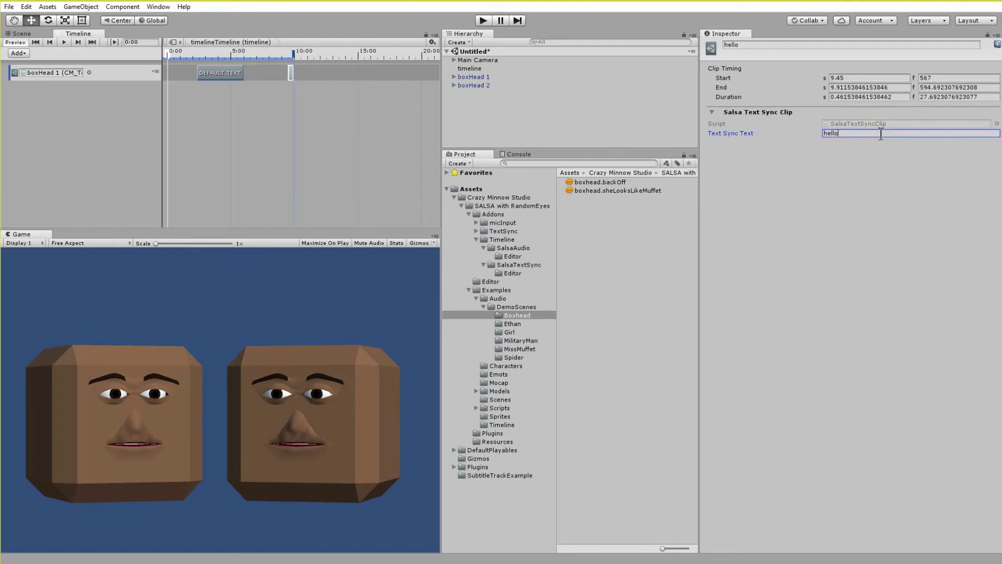
type("lo ")
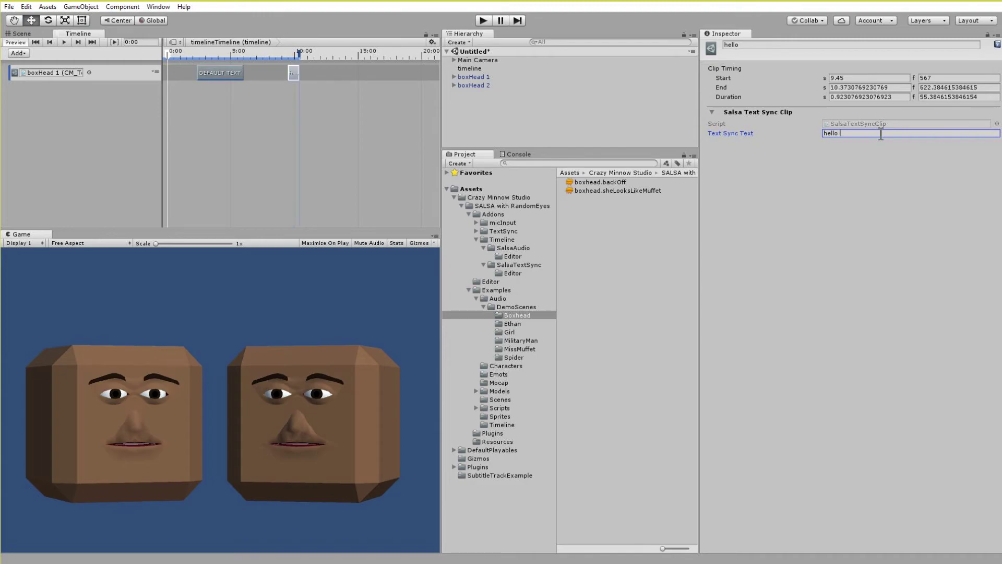
type("and ")
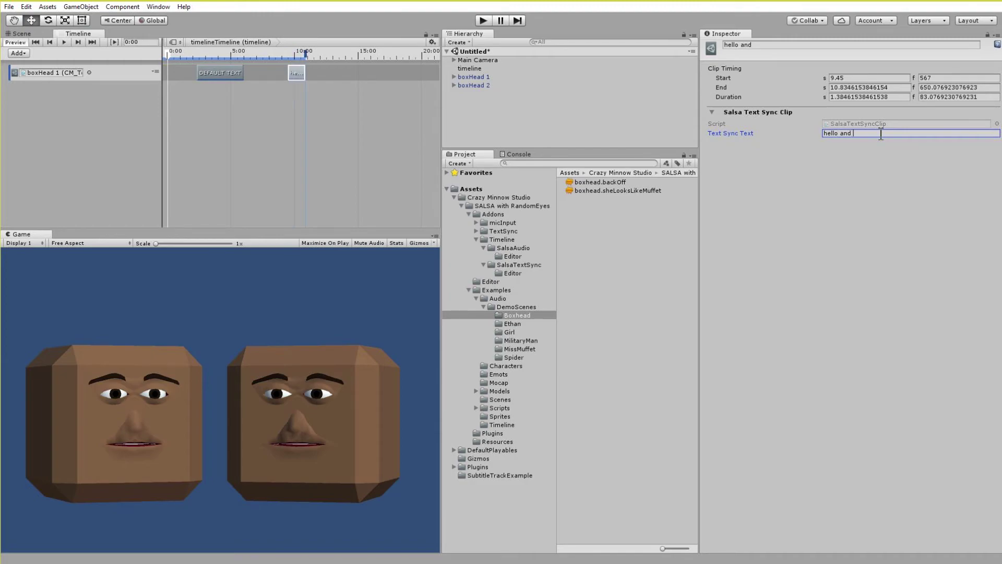
type("howdy")
Add a third text sync clip with the text 'one two three four'.
right_click(377, 75)
left_click(410, 174)
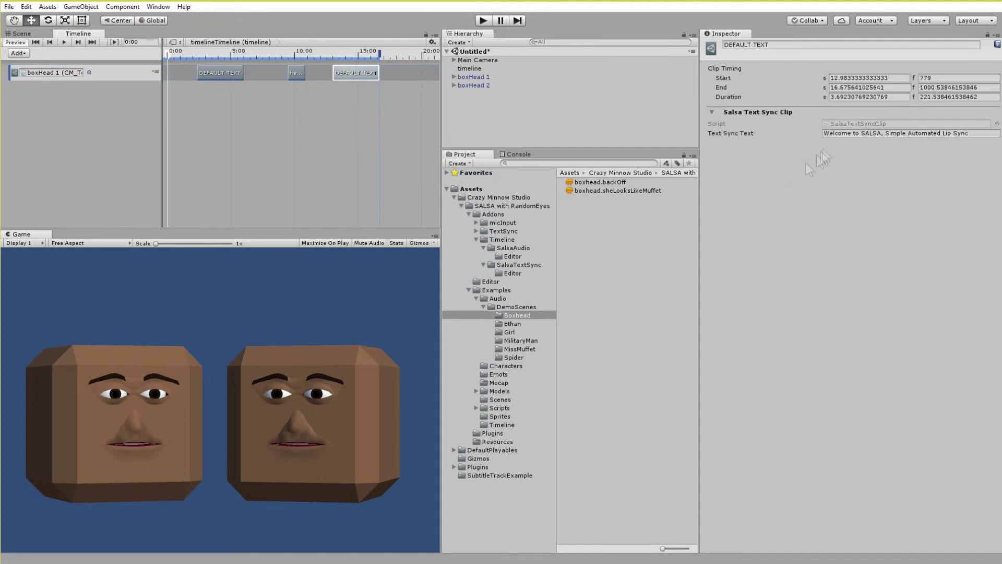
left_click(857, 135)
type("on")
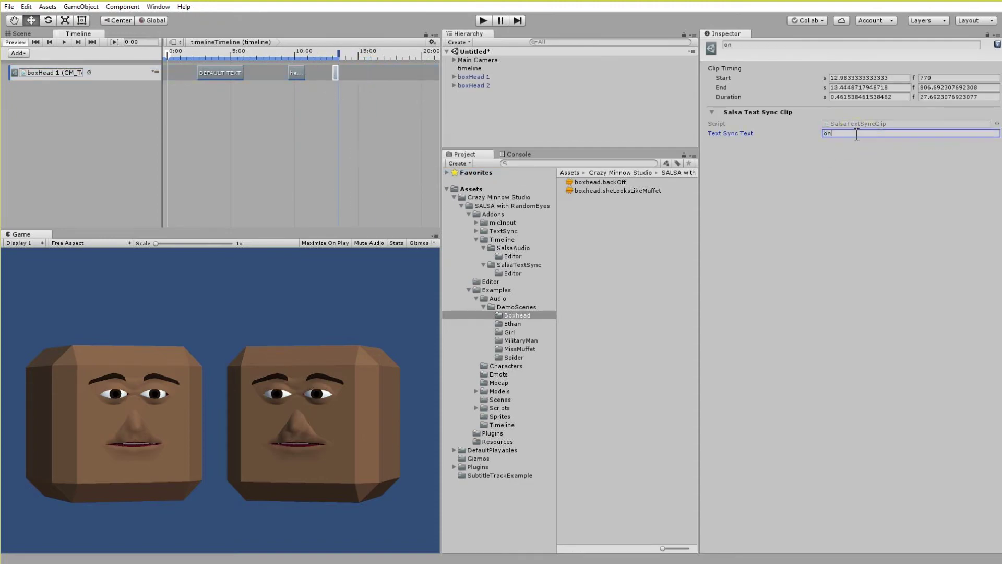
type("e two three four")
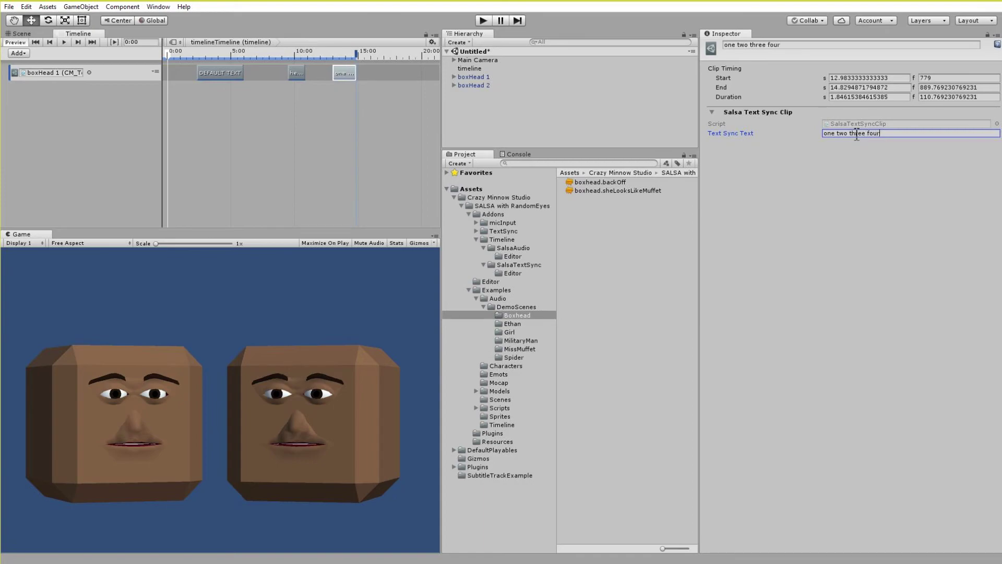
Shift the three text clips left to tighten the sequence, DEFAULT TEXT starting at 2.1 s.
left_click(291, 73)
left_click_drag(290, 73, 266, 77)
left_click_drag(343, 76, 324, 76)
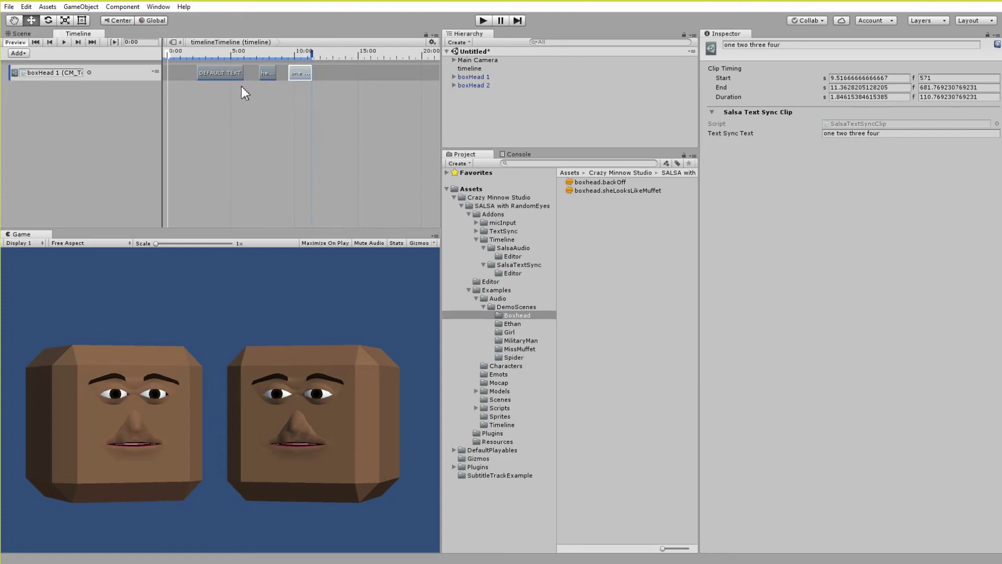
left_click_drag(232, 75, 293, 73)
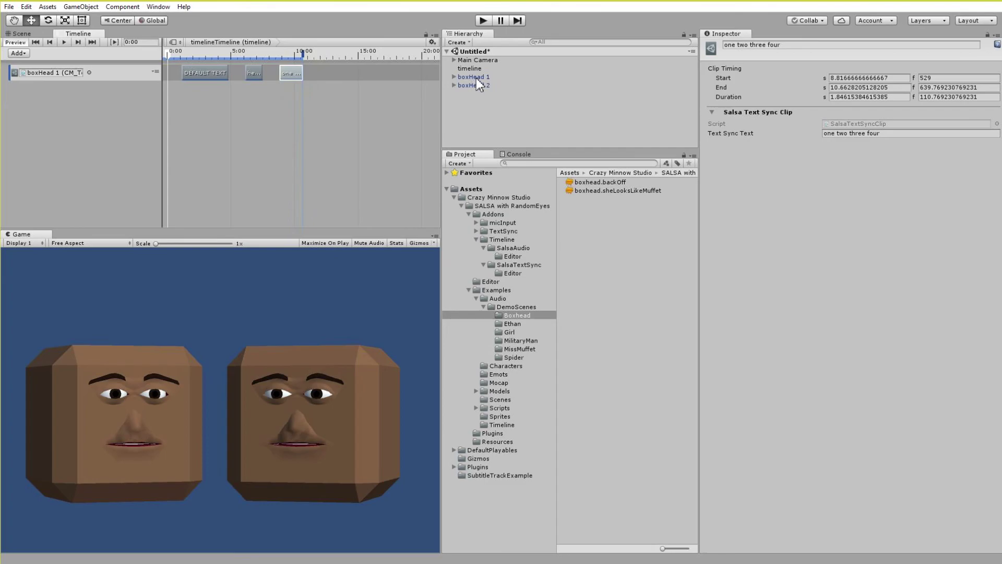
left_click(476, 78)
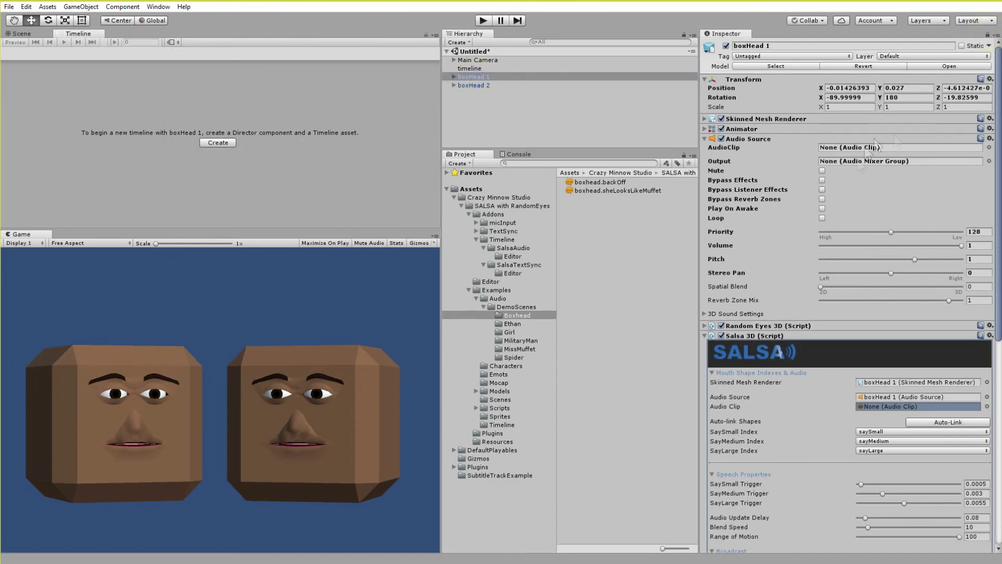
Enter Play mode so boxHead 1 speaks DEFAULT TEXT, 'hello and howdy' and 'one two three four'.
scroll(856, 227, "down", 8)
left_click(462, 68)
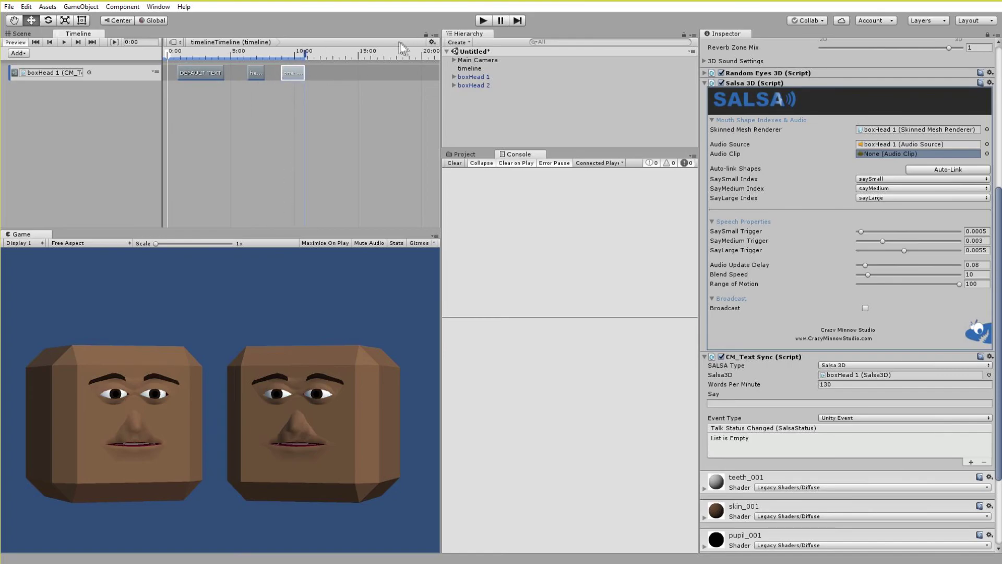
left_click(483, 22)
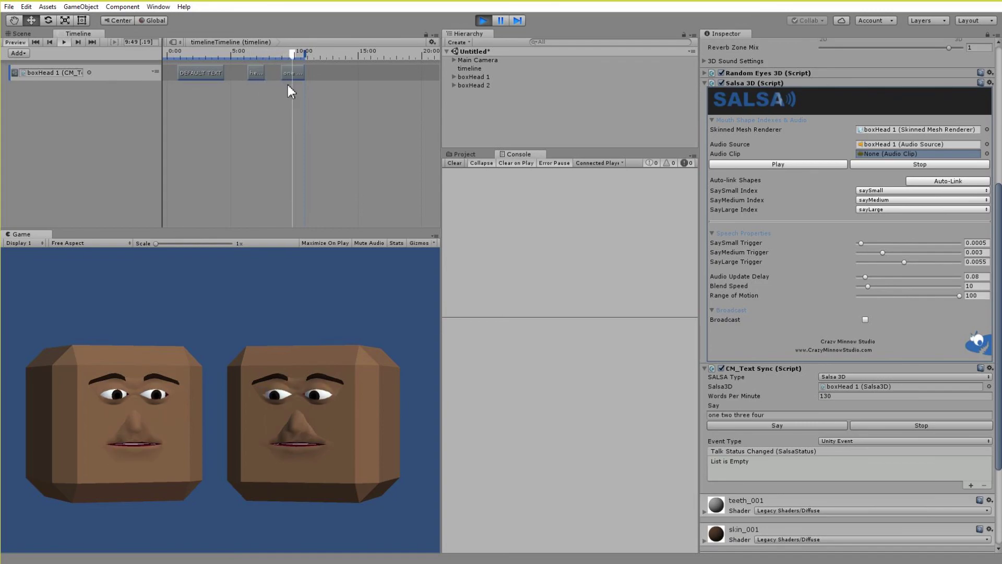
Exit Play mode to return to editing the scene.
left_click(485, 21)
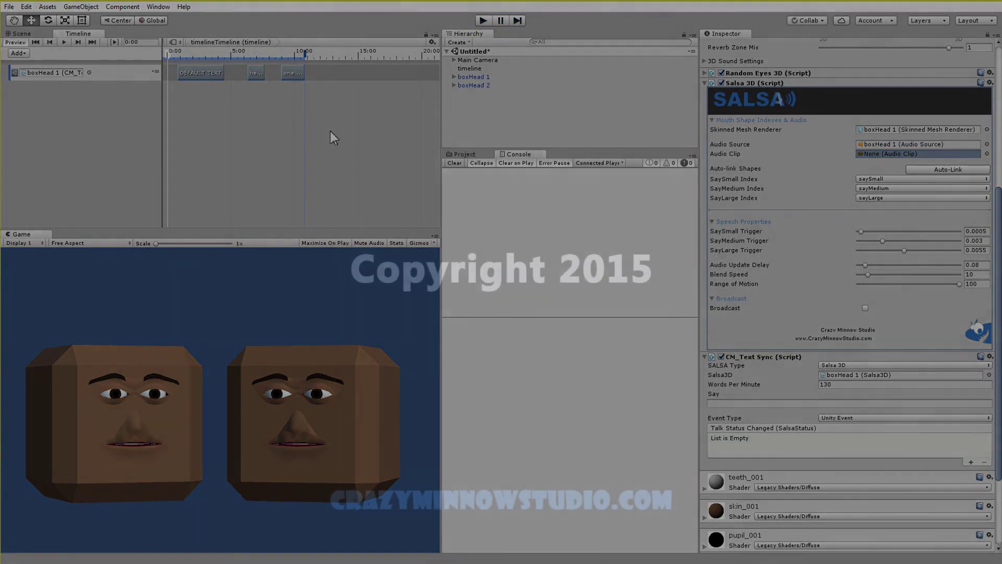